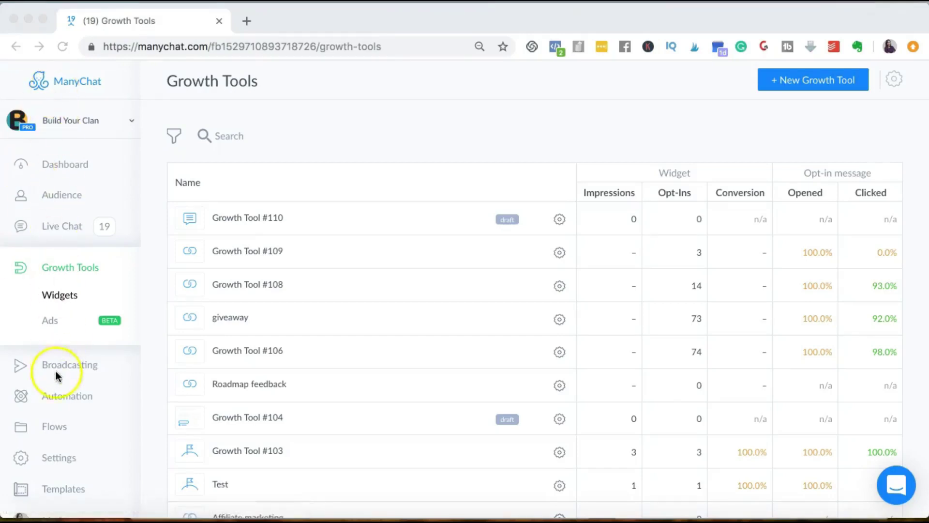
Step: Start a new growth tool named 'facebook comment bot' with the widget type choices showing
left_click(59, 297)
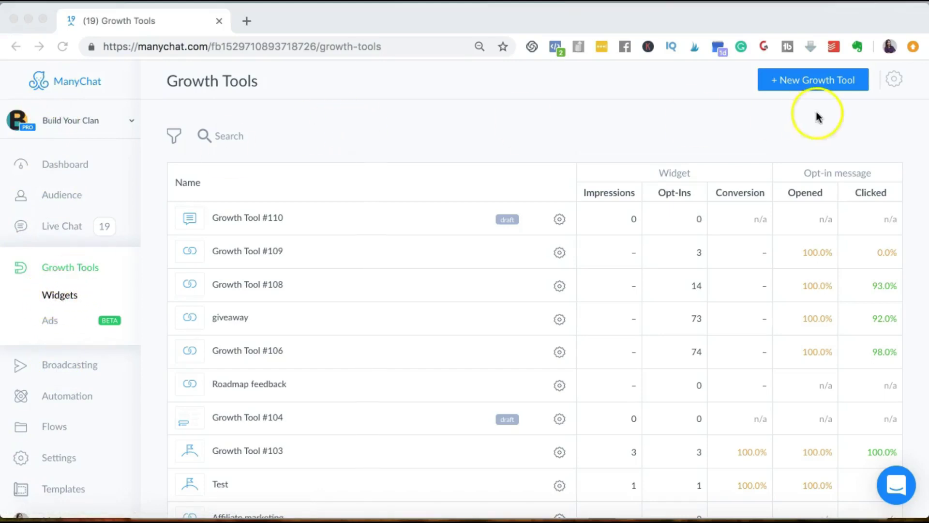
left_click(803, 79)
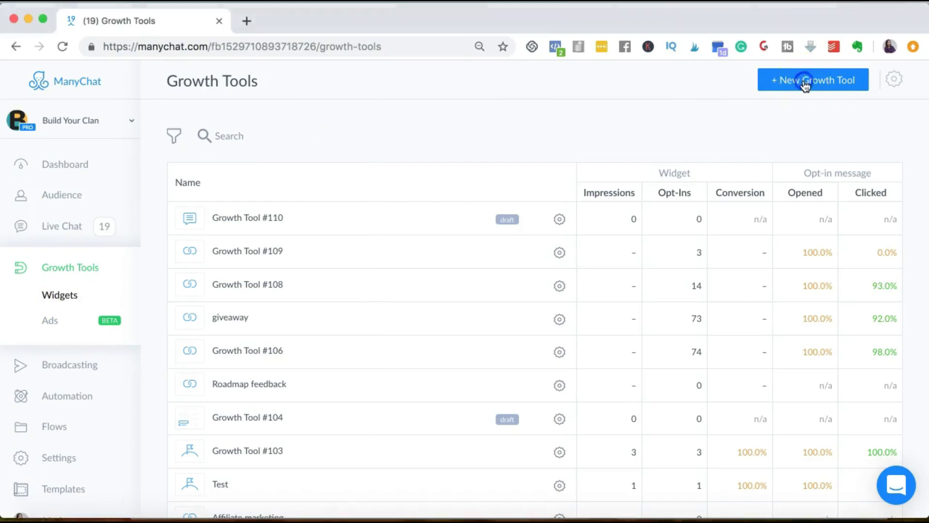
left_click(805, 84)
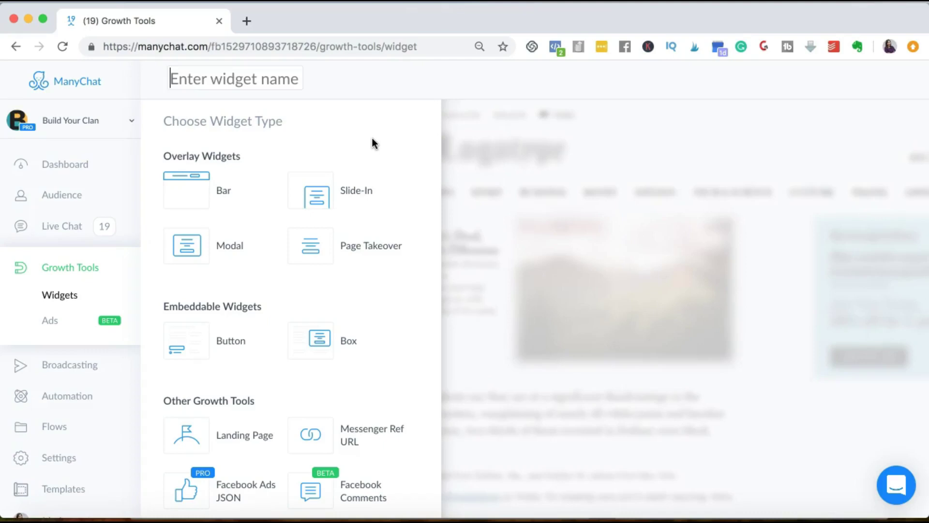
type("fa")
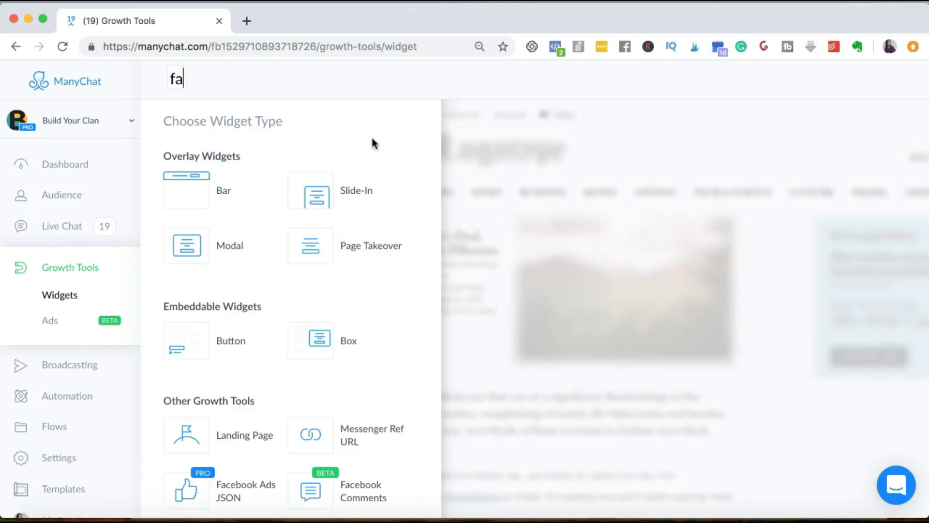
type("cebook comment bot")
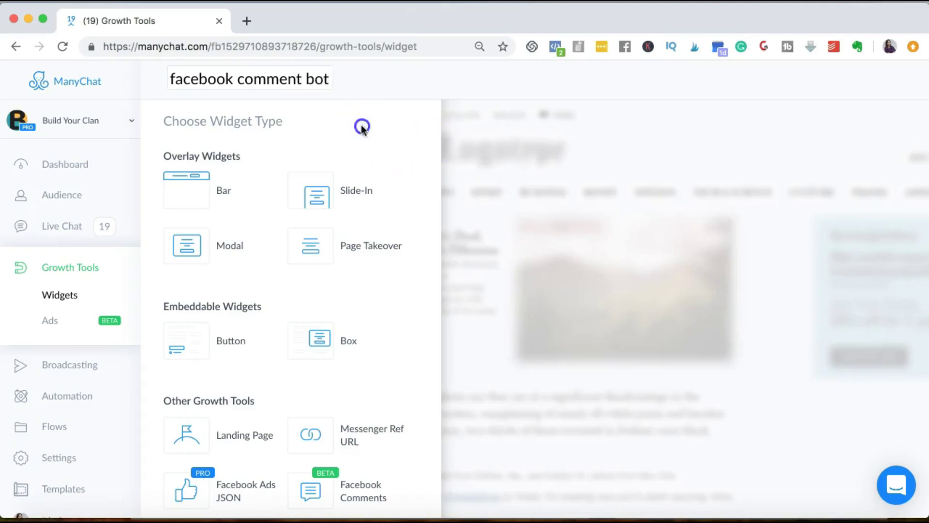
scroll(338, 249, "down", 3)
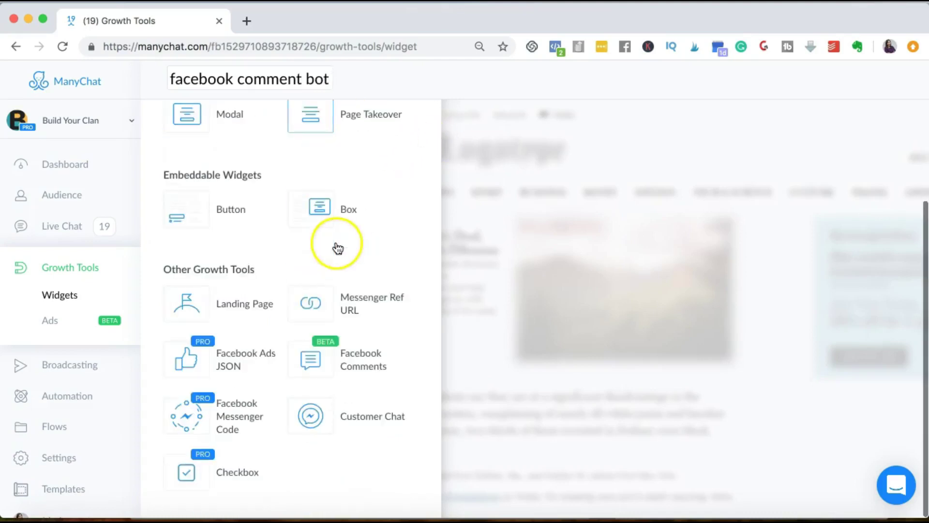
Step: Make it a Facebook Comments tool and browse published posts for the non-spammy messenger bots post
left_click(352, 370)
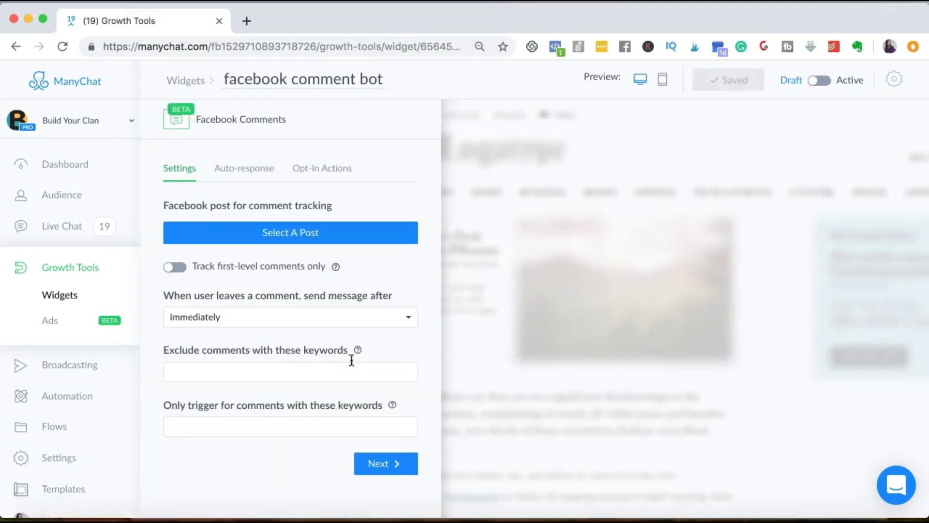
left_click(279, 238)
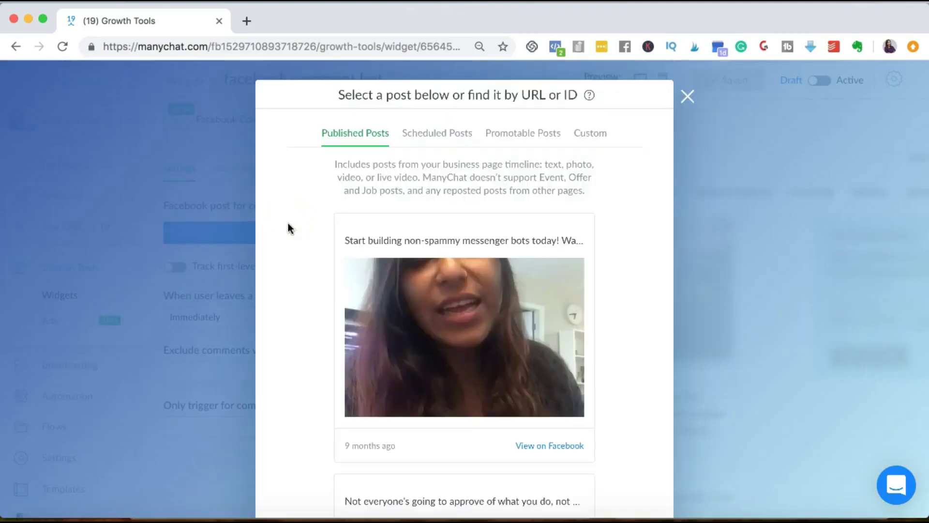
scroll(299, 223, "down", 3)
scroll(302, 225, "down", 3)
scroll(303, 225, "down", 3)
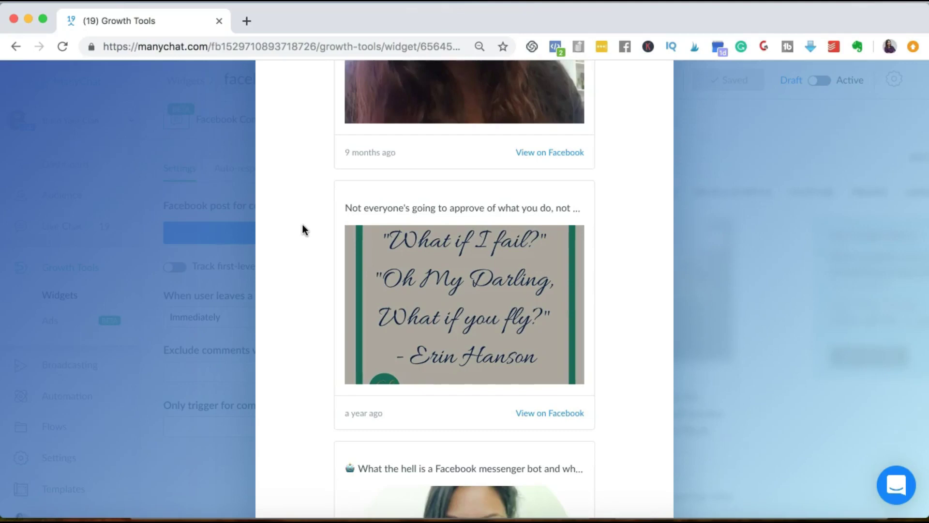
scroll(407, 209, "up", 3)
Step: Confirm the chosen post and track only first-level comments
left_click(442, 237)
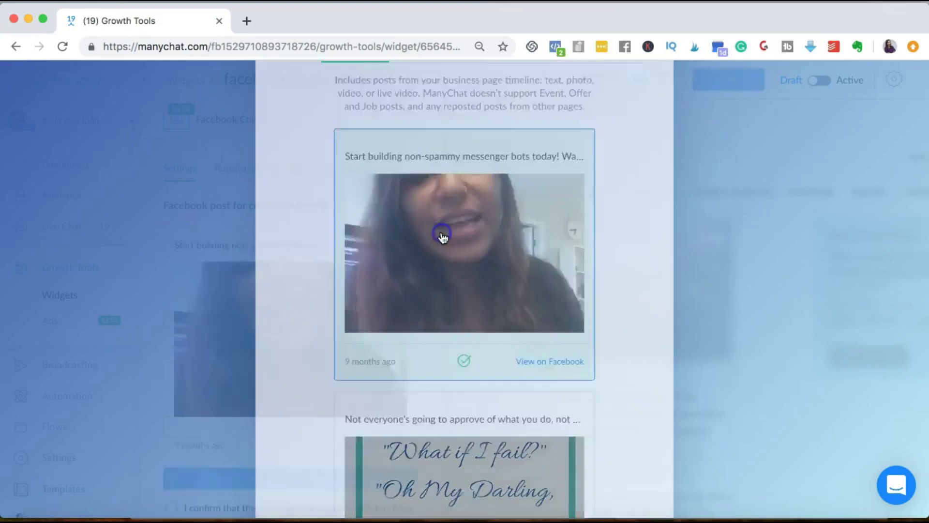
scroll(275, 179, "down", 2)
scroll(275, 179, "down", 3)
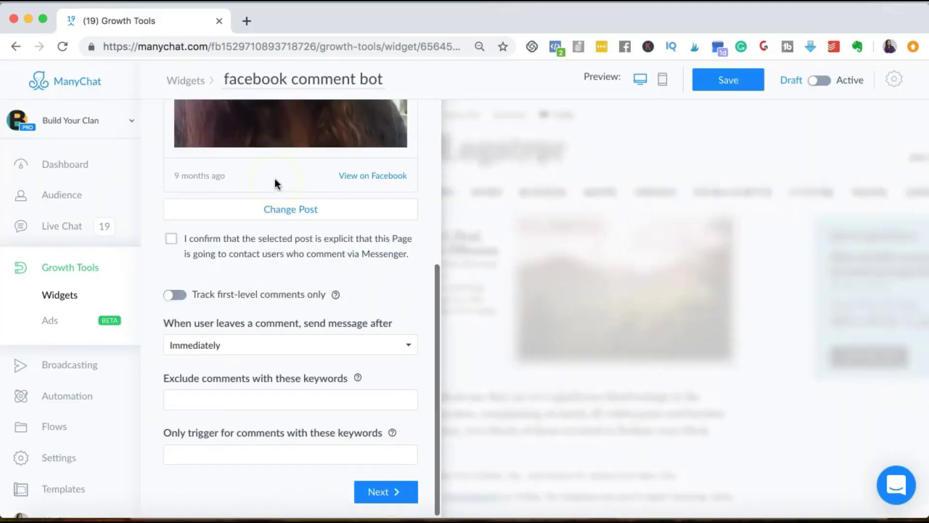
left_click(170, 239)
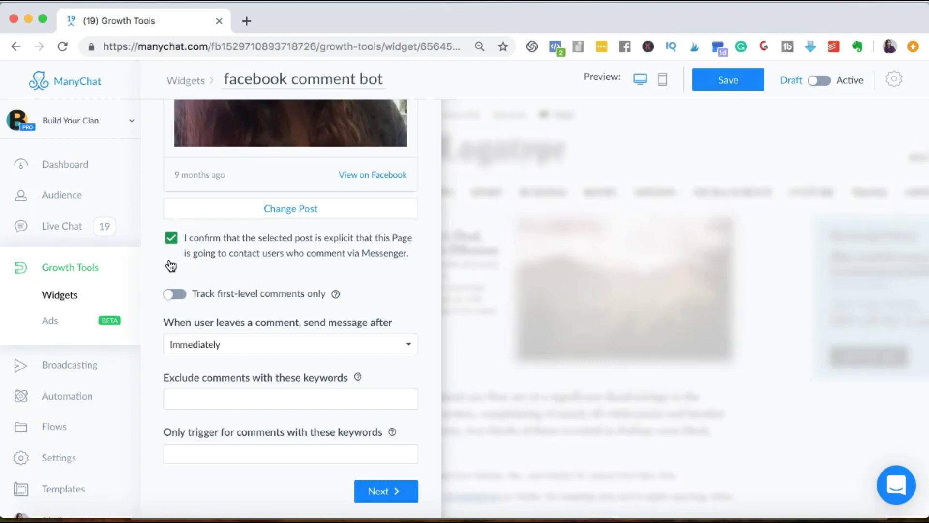
left_click(179, 296)
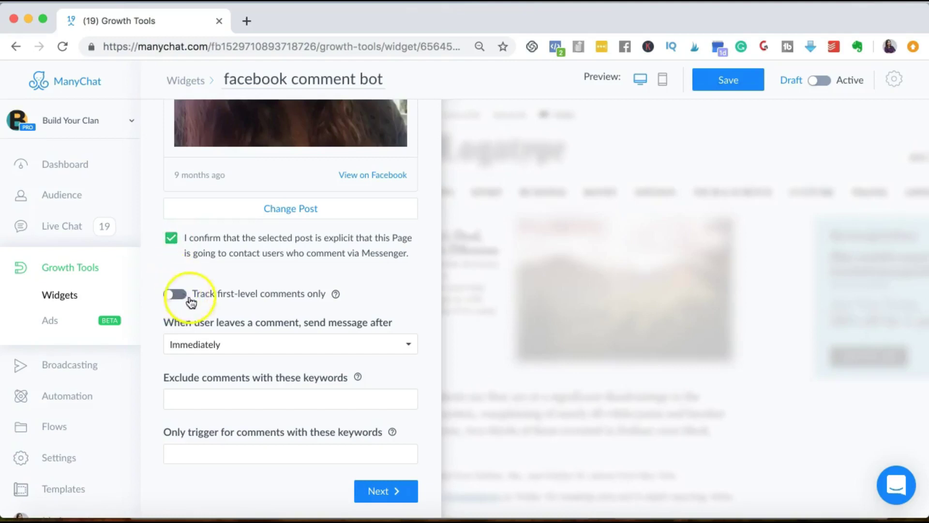
mouse_move(336, 295)
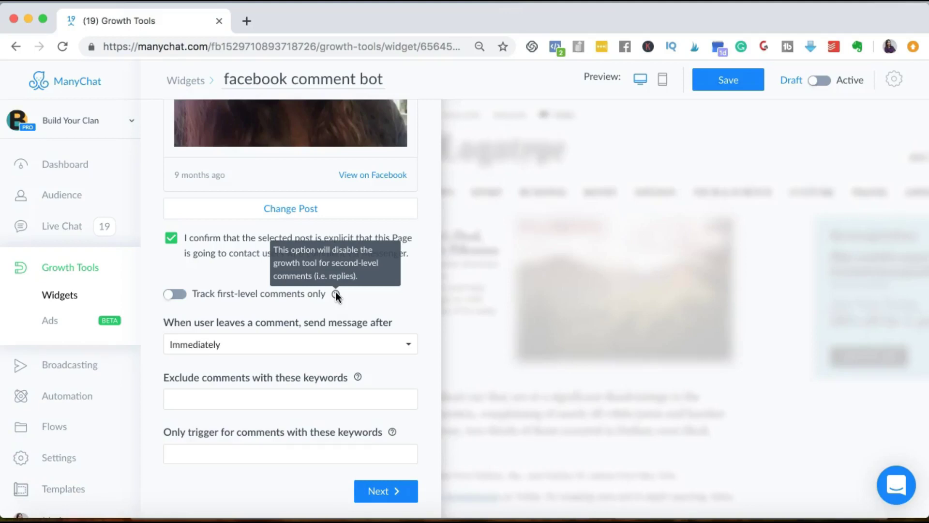
left_click(176, 294)
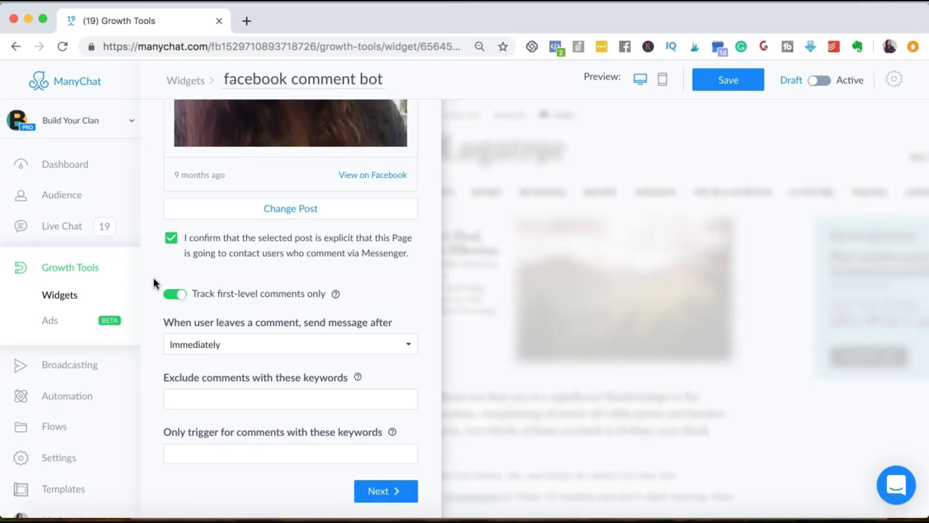
Step: Keep the reply delay at Immediately and trigger only on comments containing 'checklist'
left_click(235, 341)
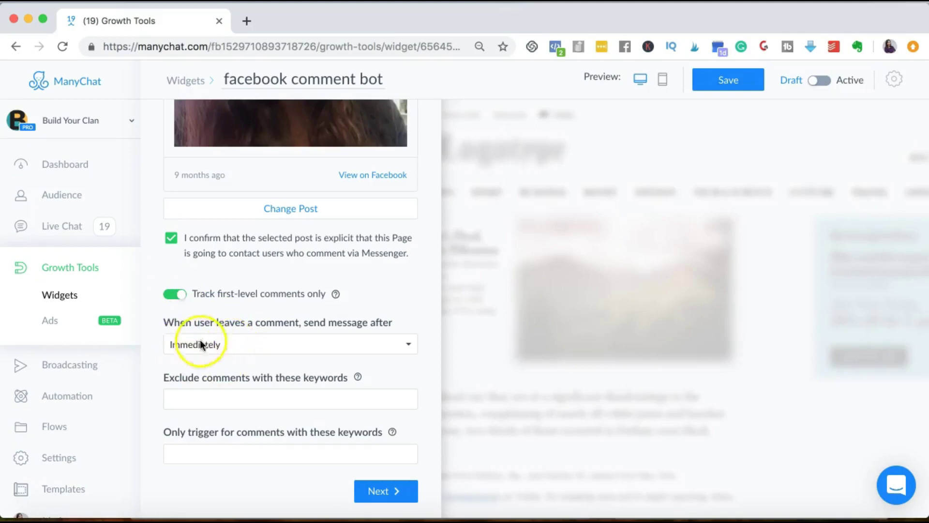
left_click(237, 345)
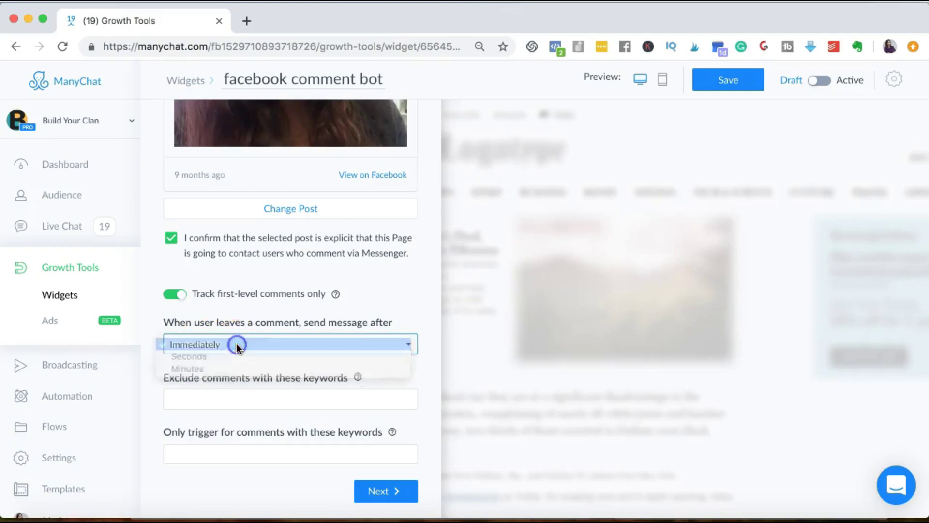
left_click(211, 398)
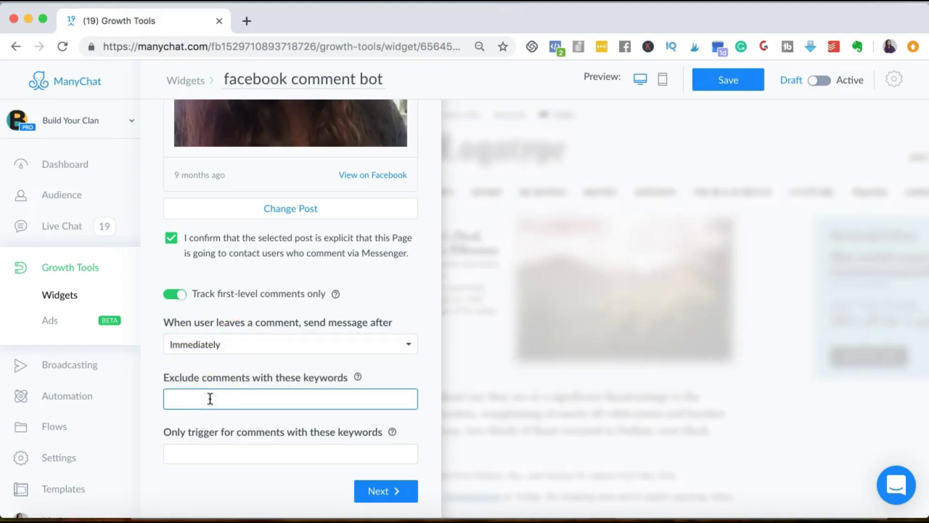
left_click(208, 450)
type("checklist")
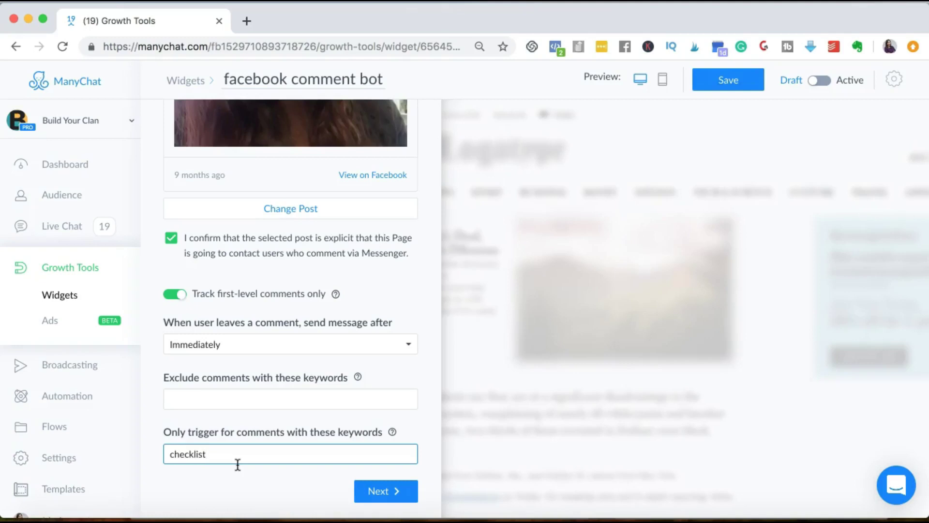
Step: Rewrite the auto-response to greet the commenter by First Name and ask them to type yes for the checklist
left_click(376, 491)
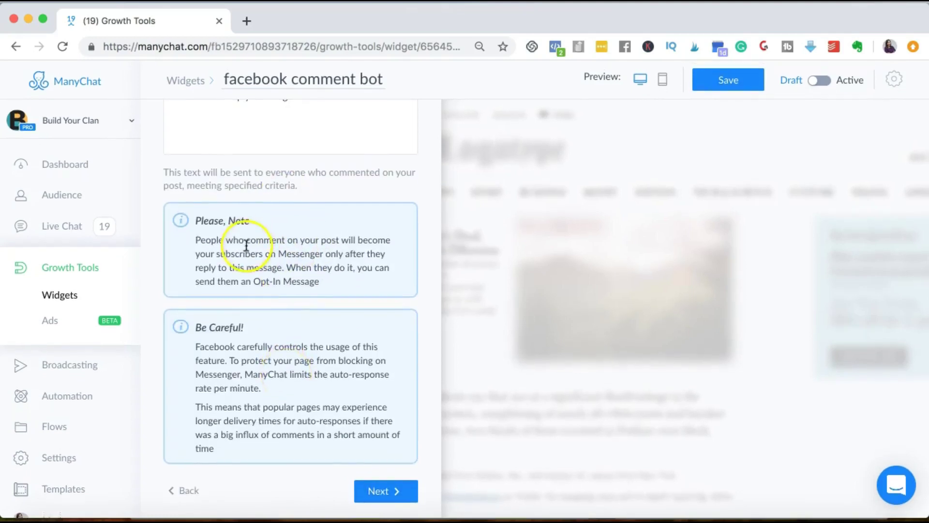
scroll(246, 245, "up", 3)
left_click(209, 249)
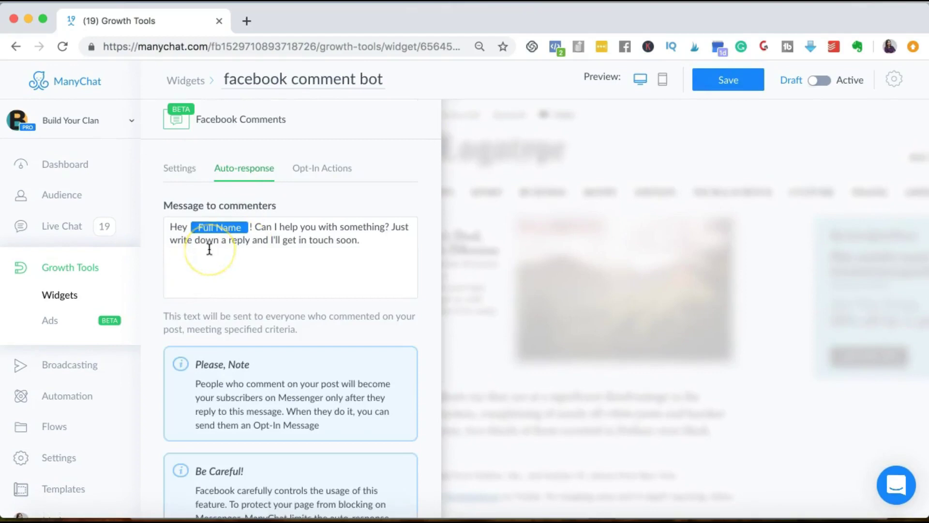
left_click(276, 244)
left_click_drag(254, 227, 371, 247)
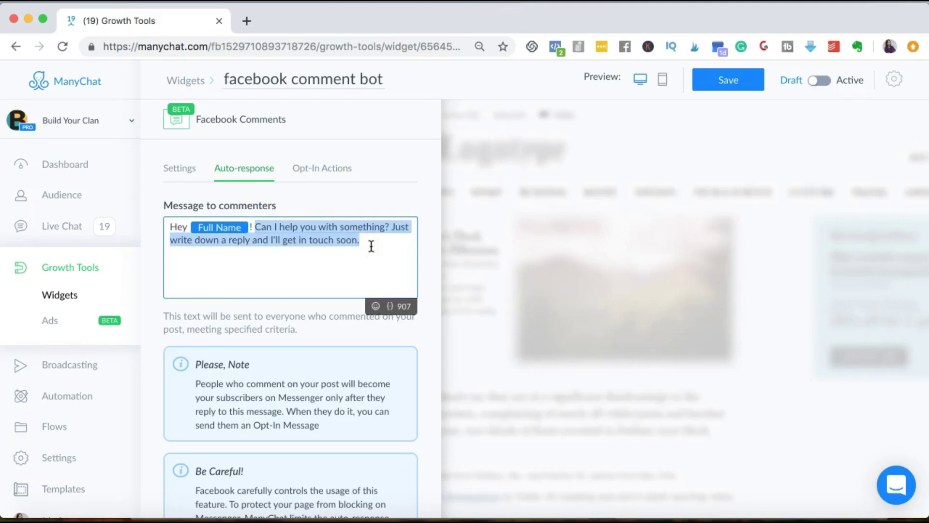
key("BackSpace")
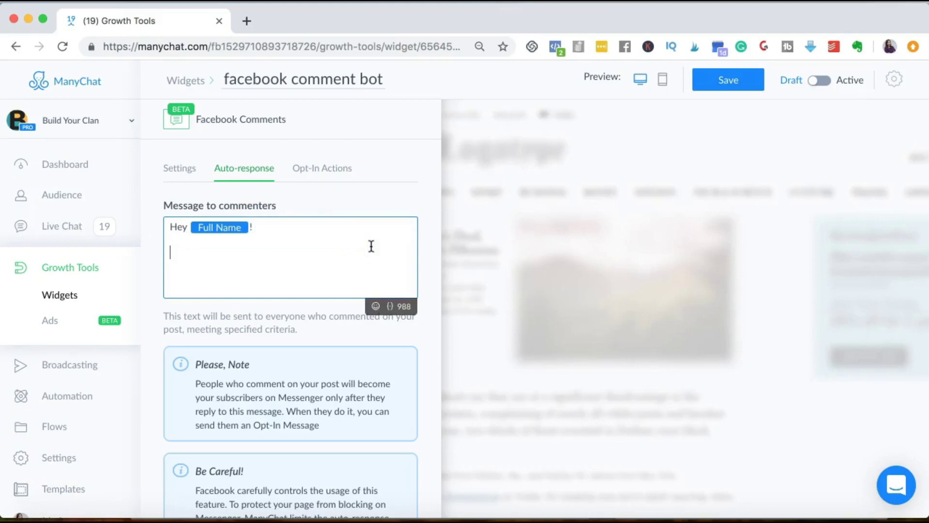
left_click(289, 229)
key("BackSpace")
key("BackSpace")
key("BackSpace")
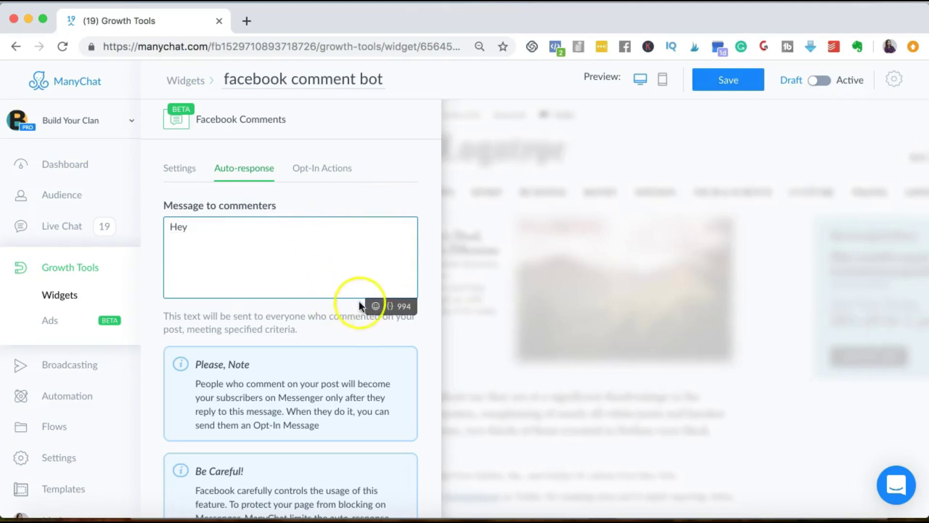
left_click(390, 306)
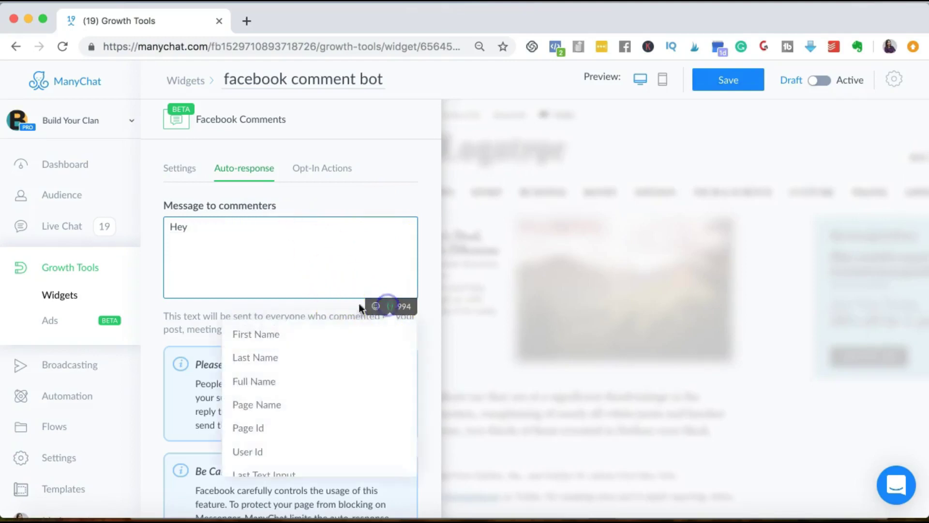
left_click(287, 334)
left_click(282, 230)
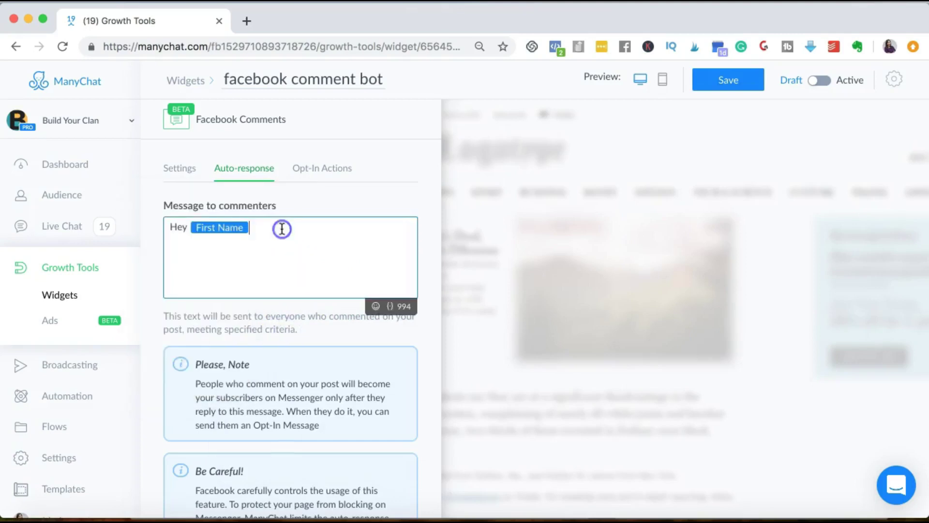
type("!")
type("you are readh")
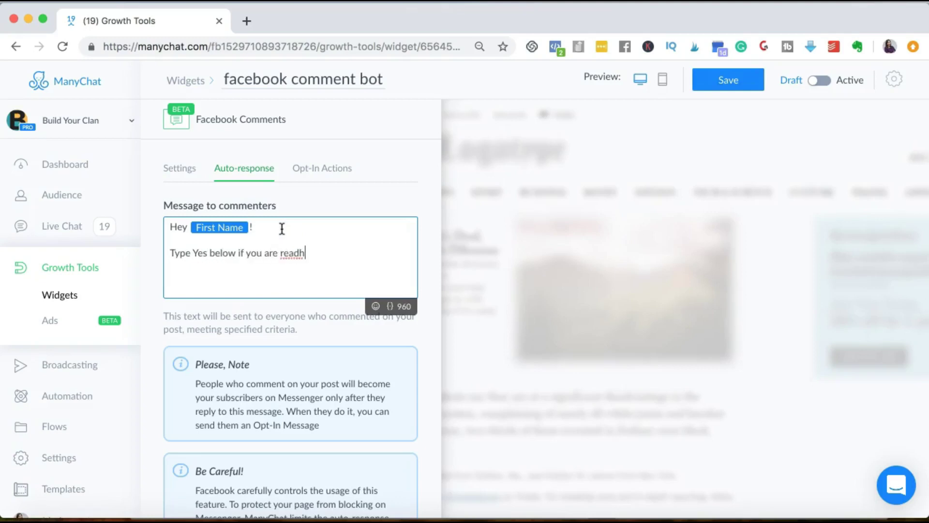
key("BackSpace")
type("y to get the ")
type("chec")
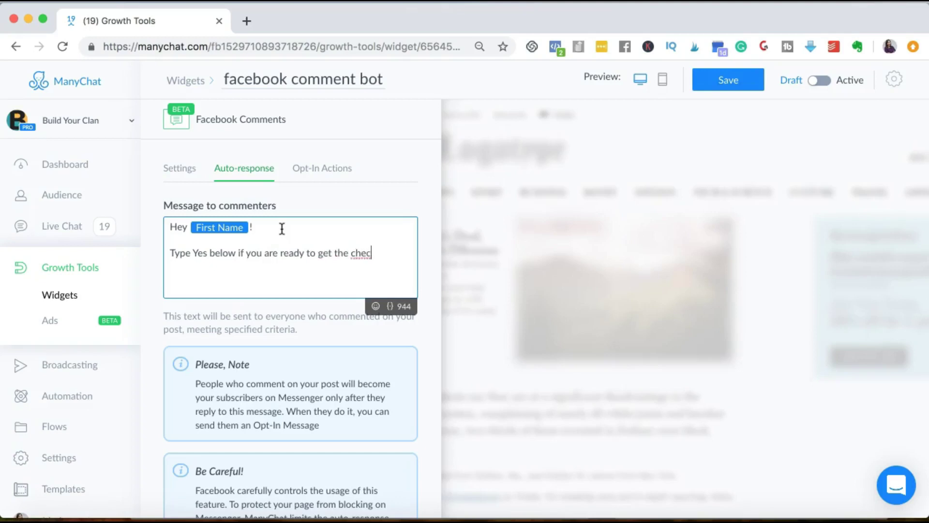
type("klist!")
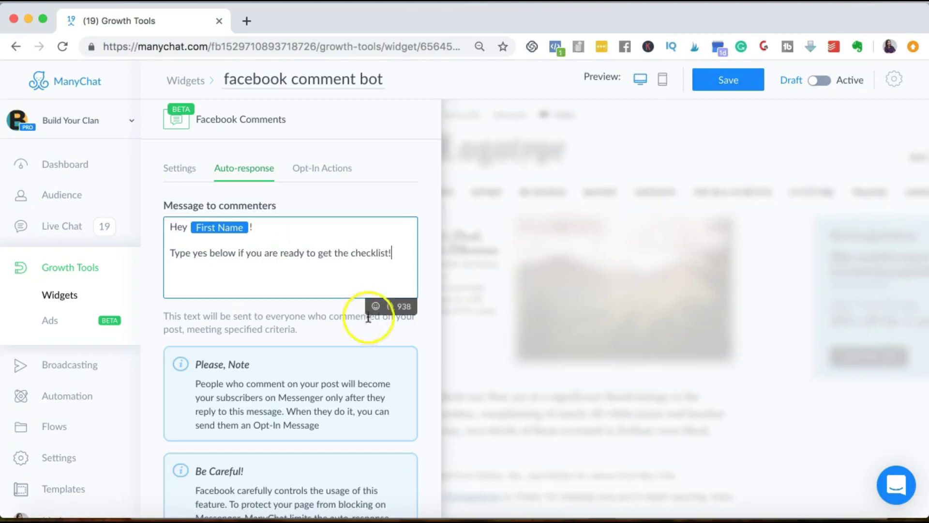
Step: Add a sunglasses emoji after 'checklist!' and save the auto-response
left_click(377, 305)
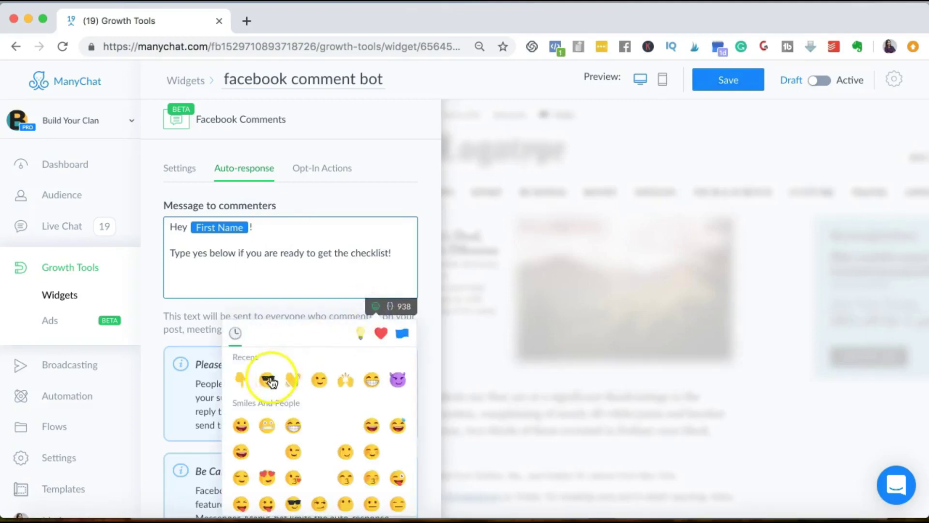
left_click(268, 380)
left_click(363, 290)
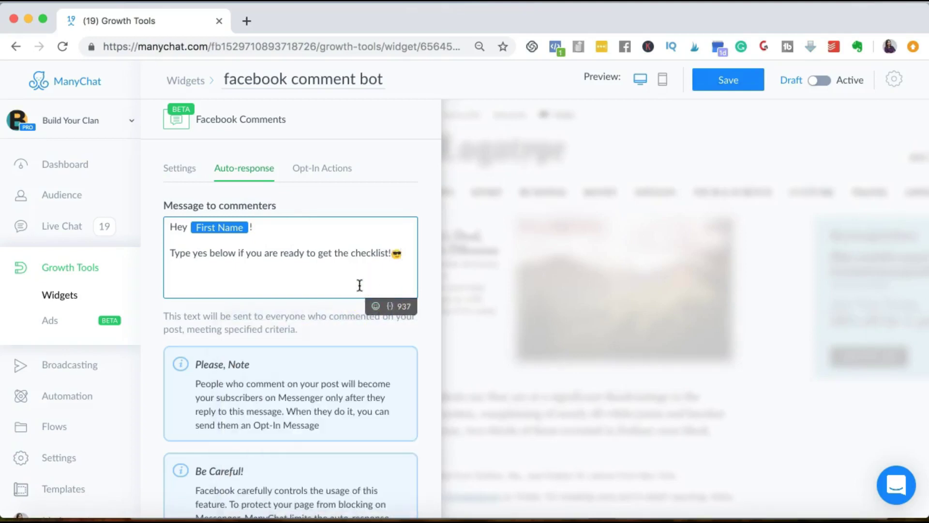
scroll(359, 284, "down", 2)
scroll(360, 284, "down", 3)
scroll(359, 284, "up", 5)
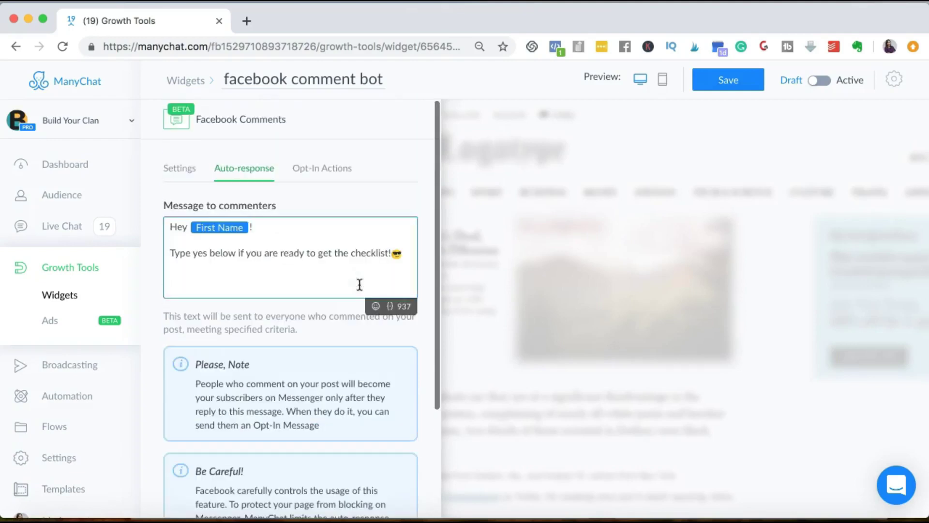
left_click(748, 84)
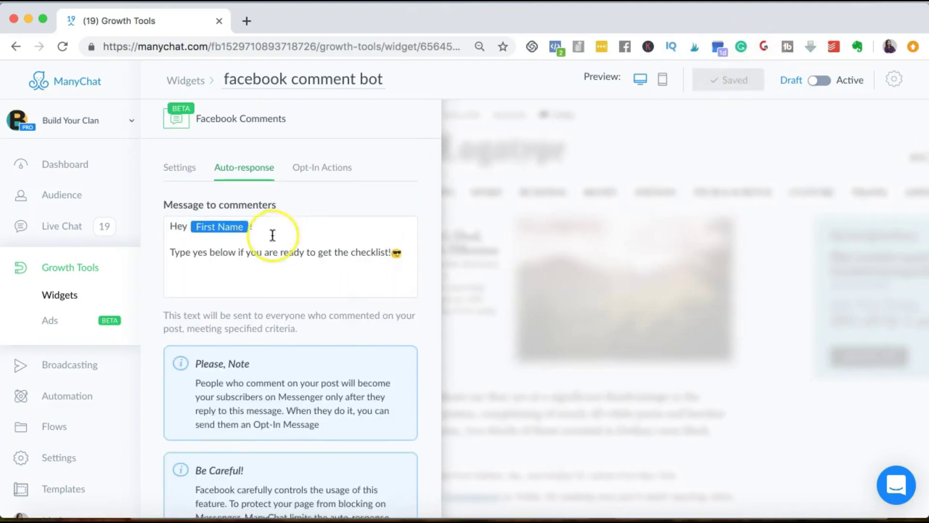
scroll(272, 234, "down", 3)
scroll(273, 235, "up", 1)
scroll(271, 234, "up", 2)
scroll(276, 232, "down", 3)
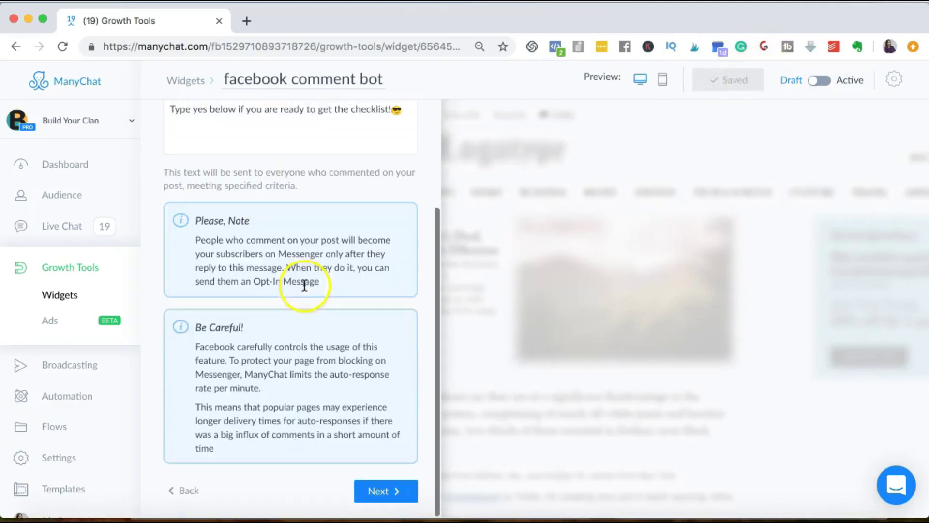
Step: Return from Opt-In Actions to the auto-response message and start editing its text
left_click(380, 494)
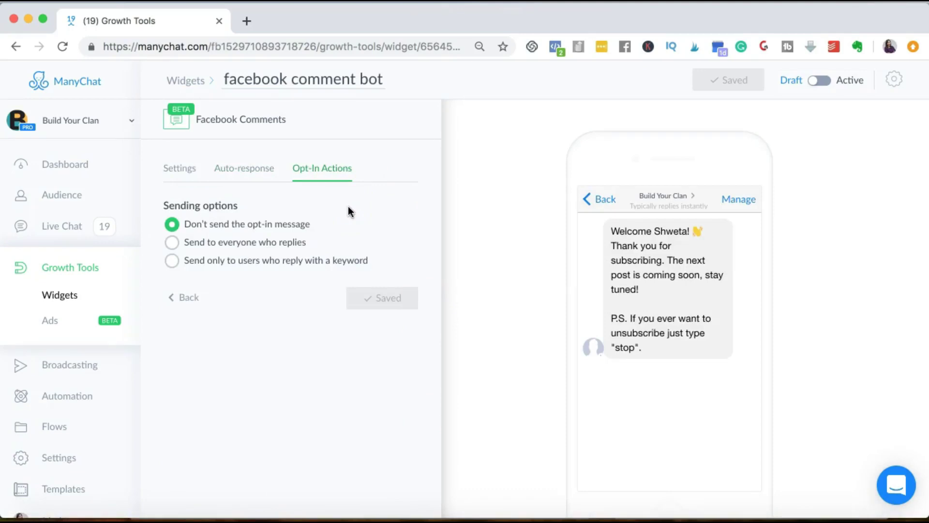
left_click(247, 168)
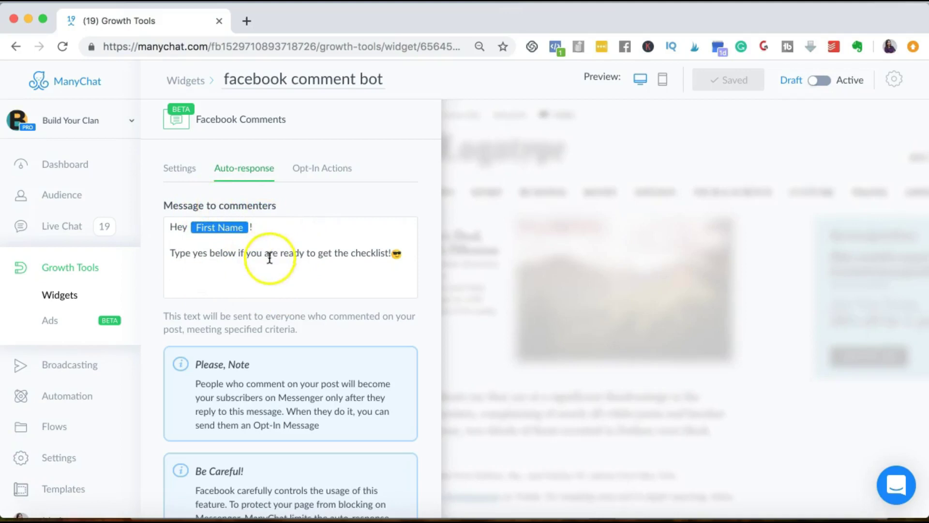
left_click(193, 253)
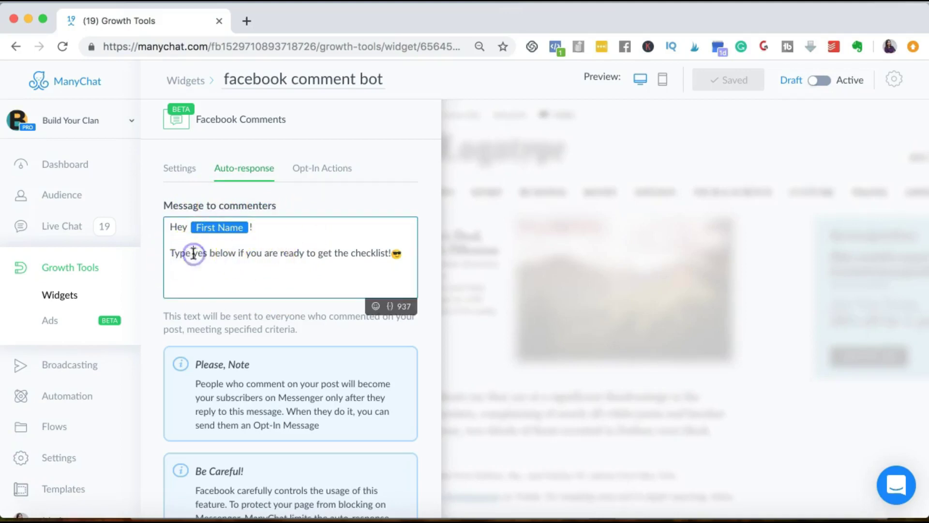
type("\"yes")
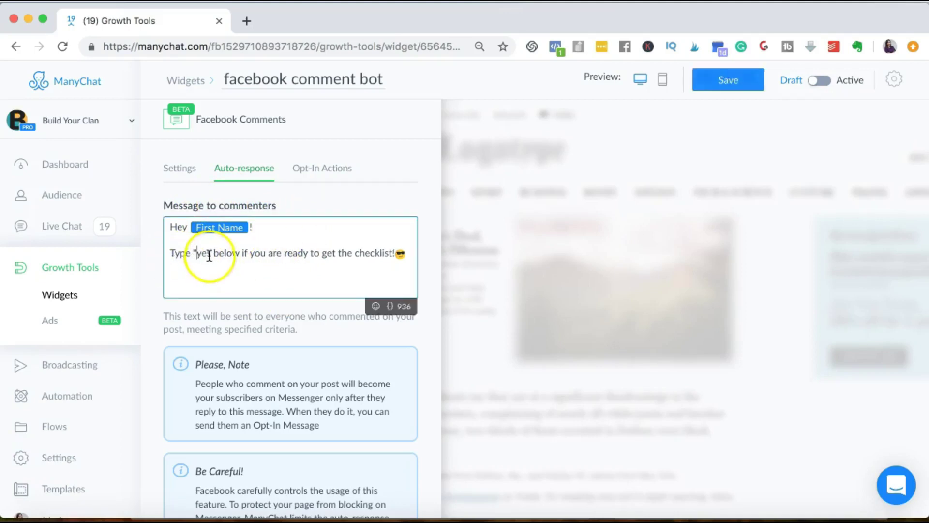
type("\"")
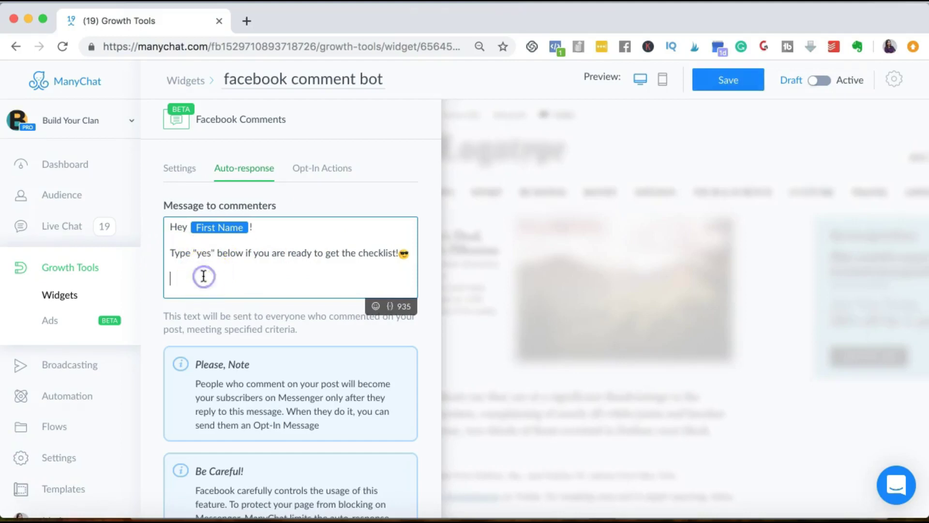
Step: Wrap the word yes in quotation marks, then move to the opt-in actions settings
left_click_drag(196, 252, 212, 253)
left_click(213, 275)
left_click(327, 178)
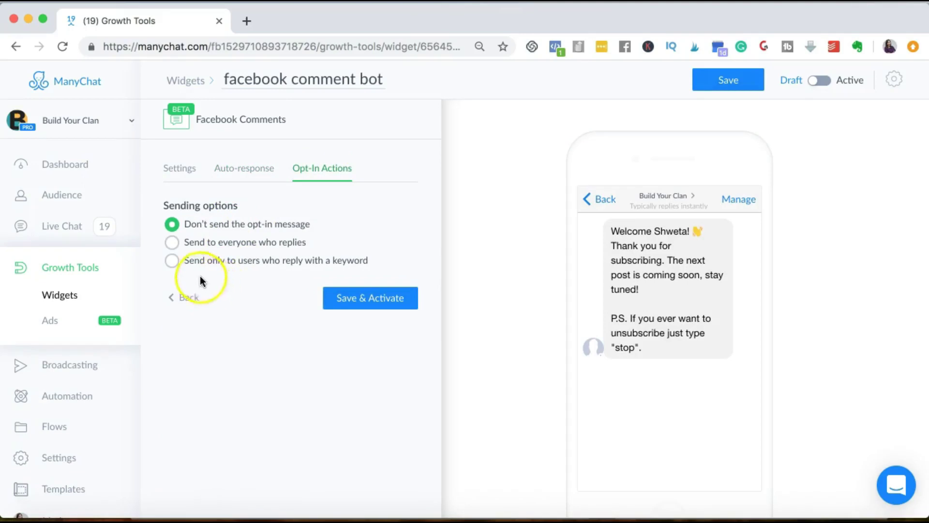
Step: Send the opt-in message only to users who reply with the keyword 'yes'
left_click(171, 260)
left_click(190, 299)
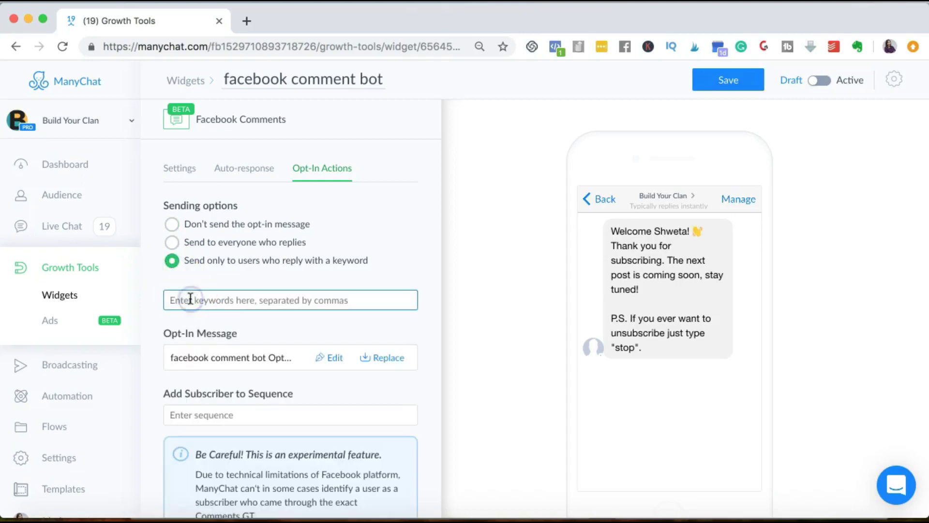
type("yes")
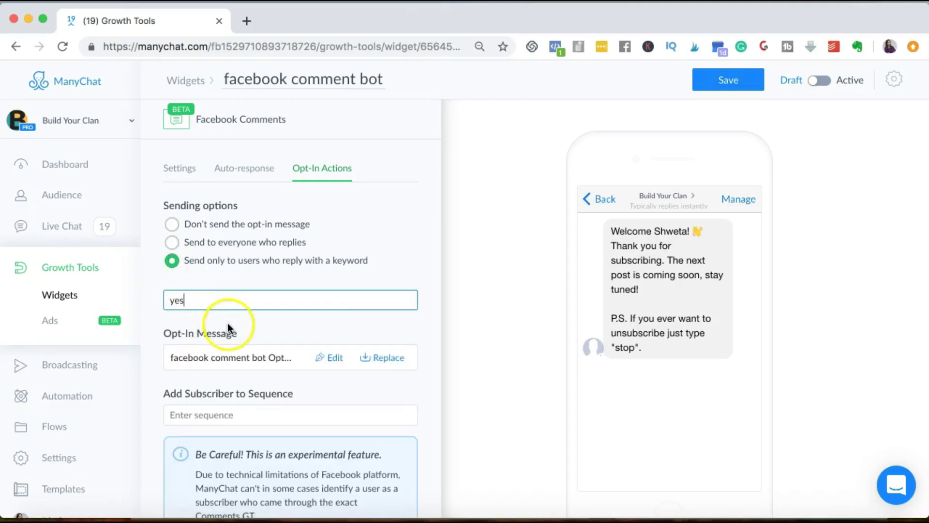
scroll(281, 365, "down", 2)
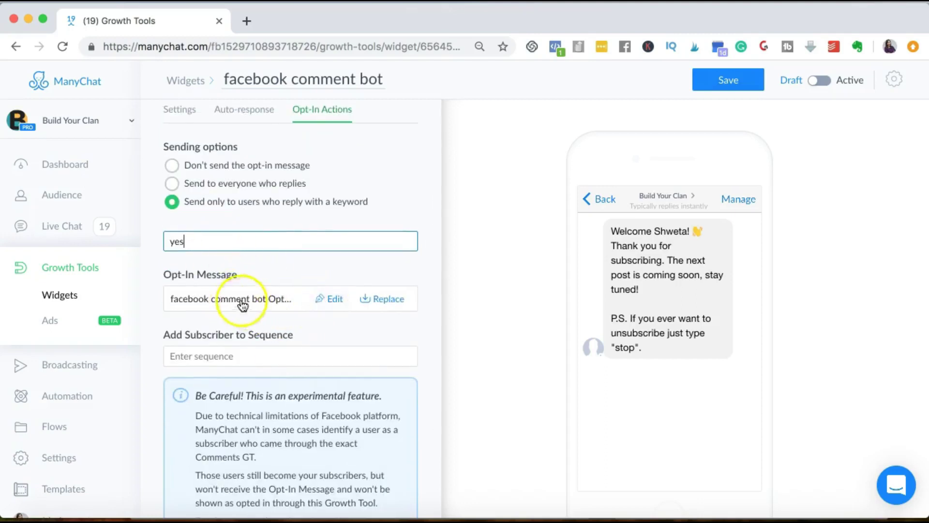
Step: Keep the unsaved changes, save the widget, and open the opt-in message for editing
left_click(330, 306)
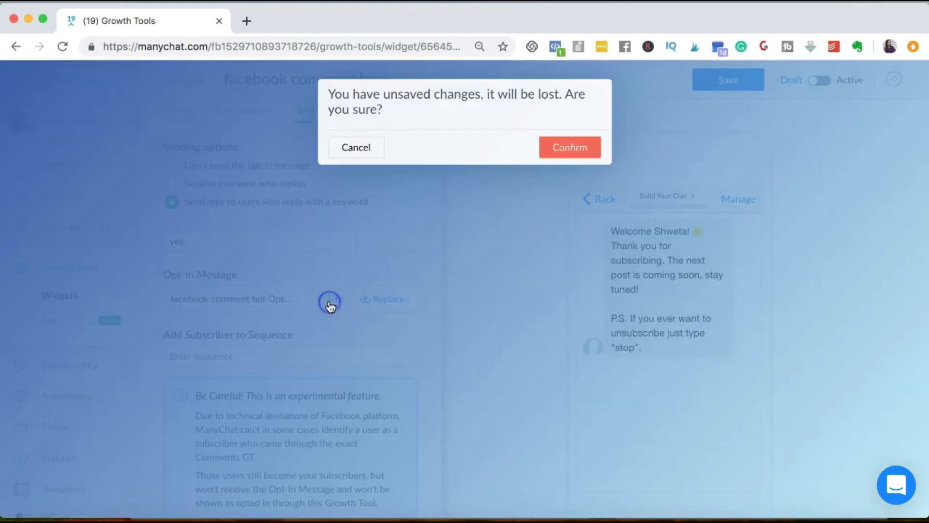
left_click(357, 150)
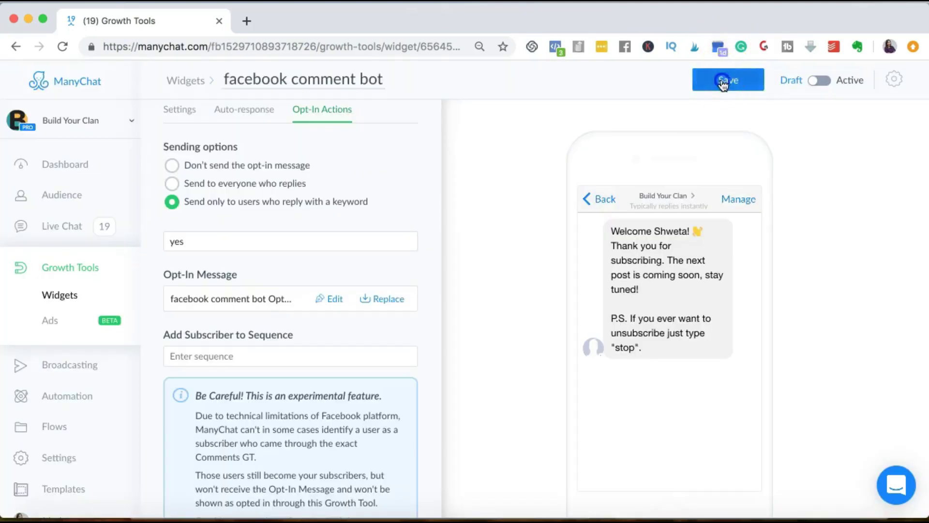
left_click(726, 79)
left_click(329, 301)
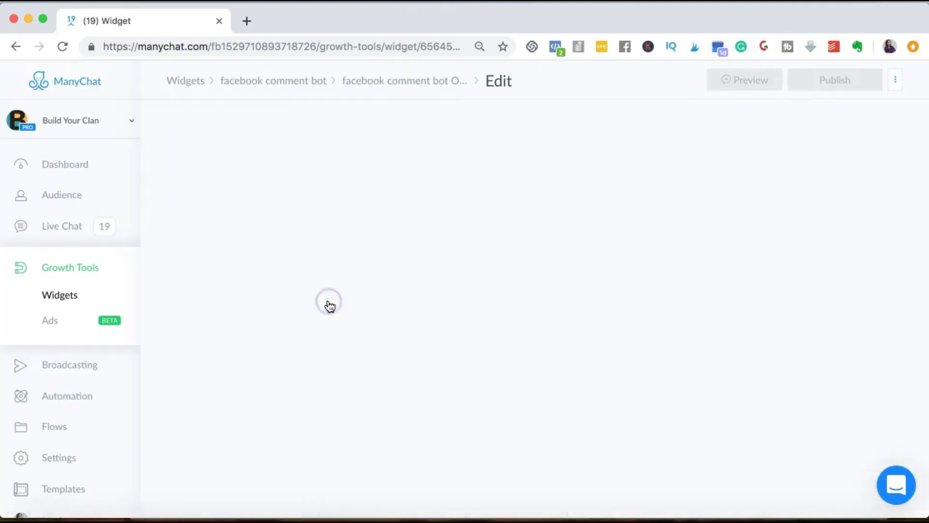
Step: Replace the opt-in message body with 'Here is the checklist you requested!' below the greeting
left_click(448, 206)
left_click(530, 187)
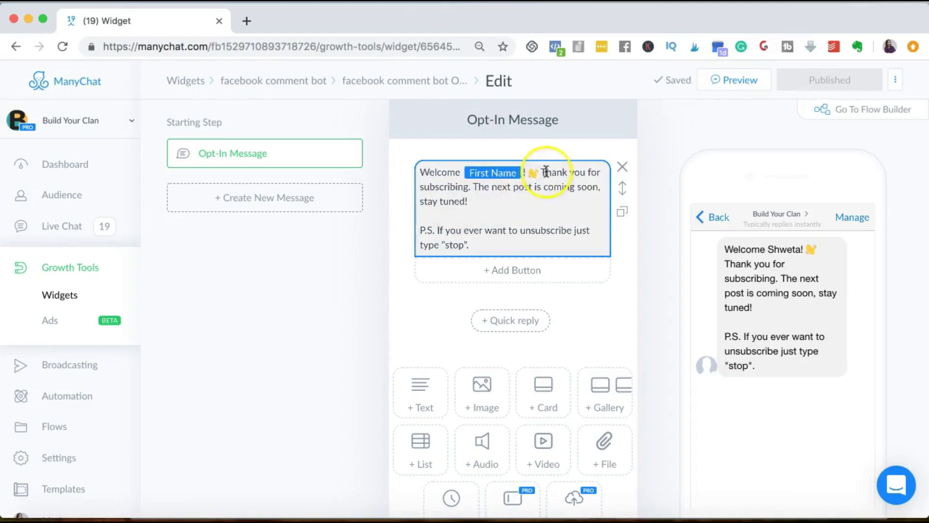
left_click_drag(542, 172, 544, 243)
key("BackSpace")
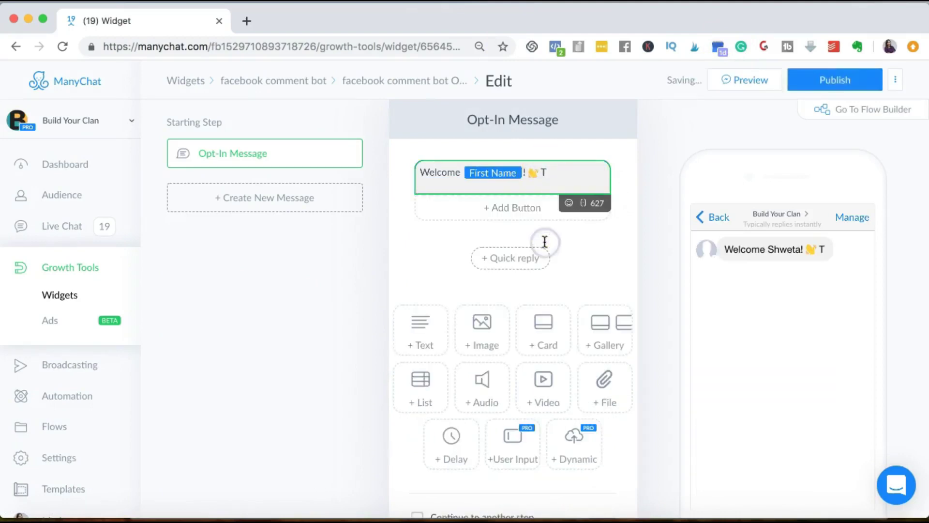
key("Return")
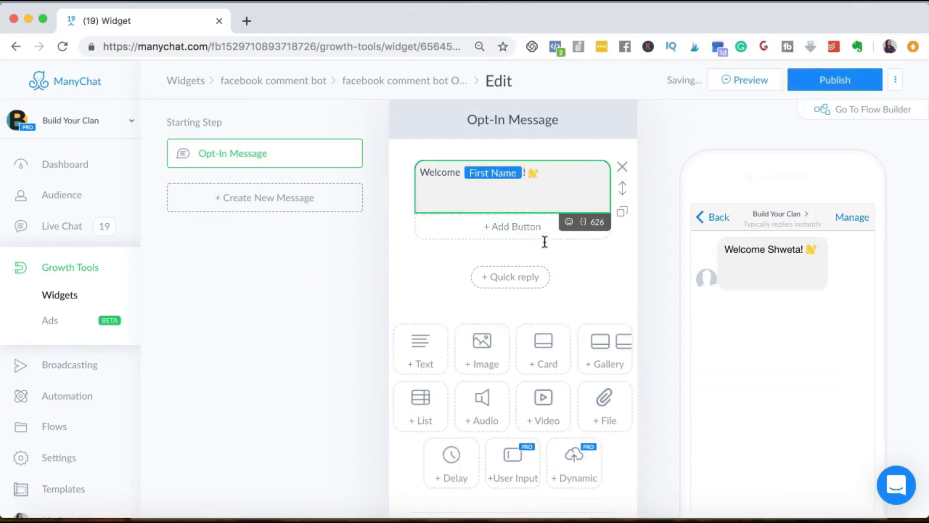
type("Here is thechecklist you")
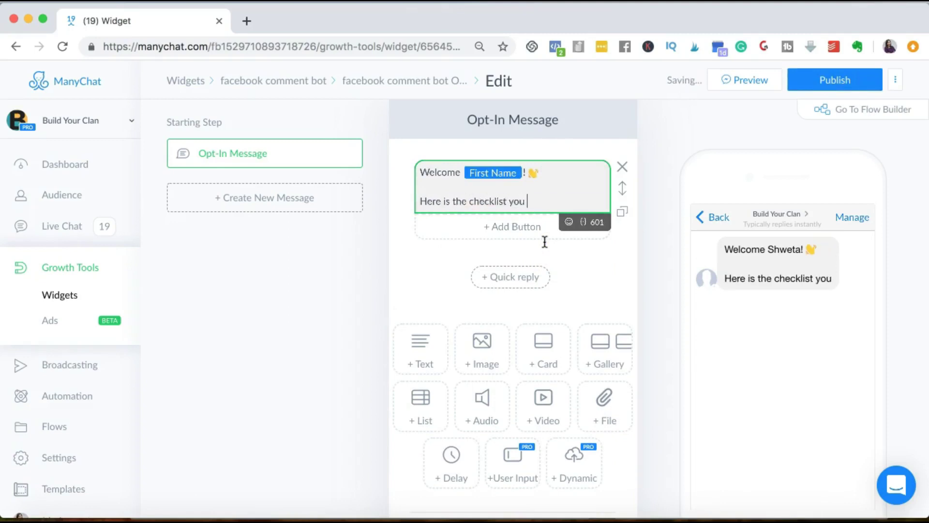
type(" requested!")
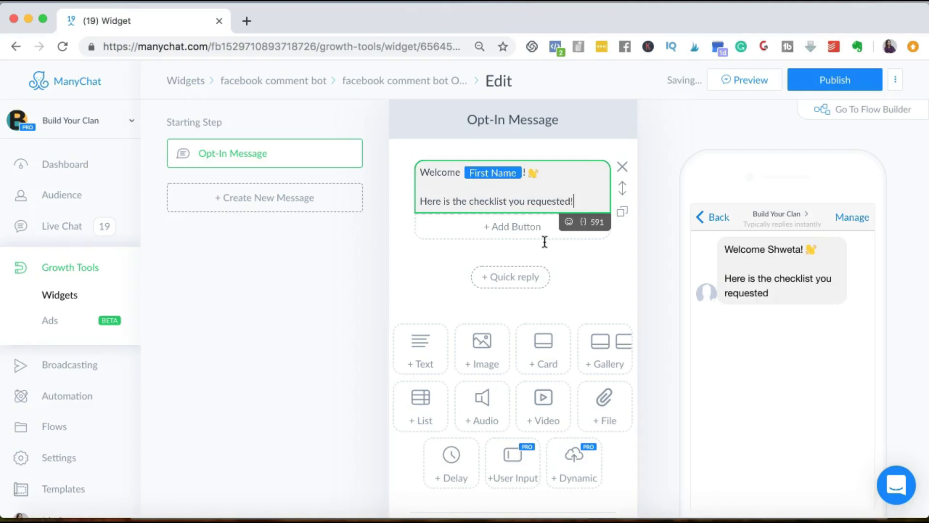
Step: Attach the Best Clickfunnels Bonus card image from the Desktop to the opt-in message
left_click(595, 412)
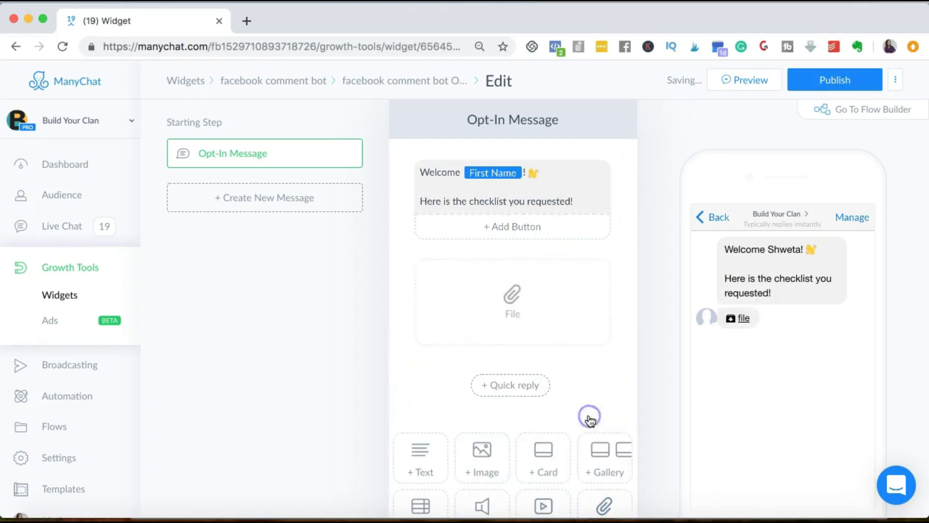
left_click(529, 336)
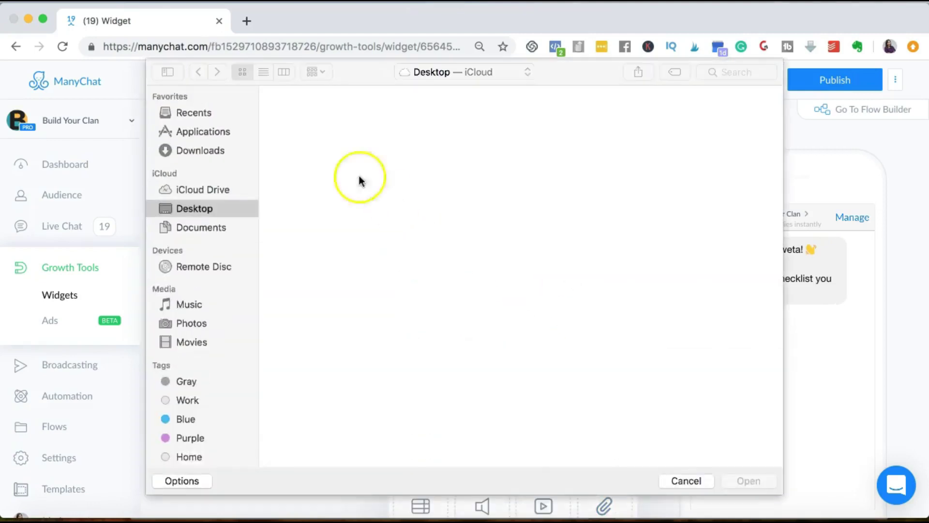
left_click(287, 162)
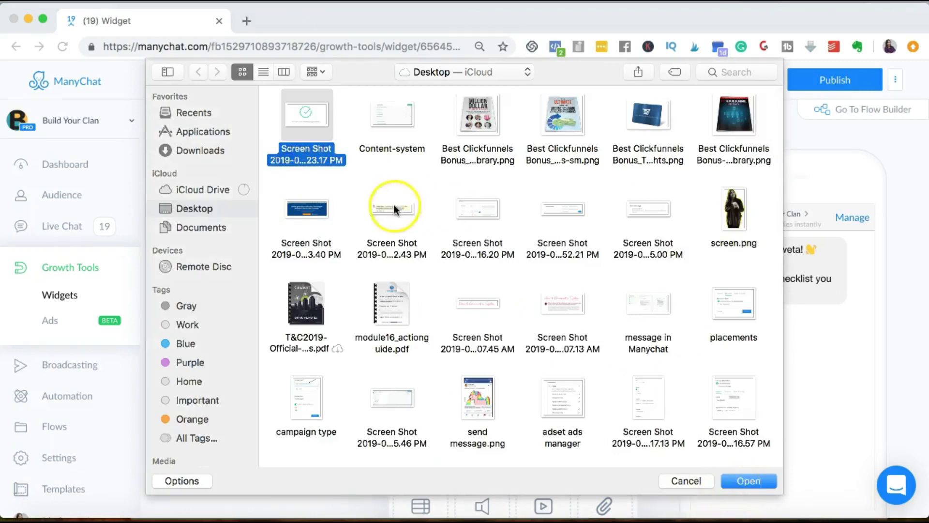
left_click(633, 155)
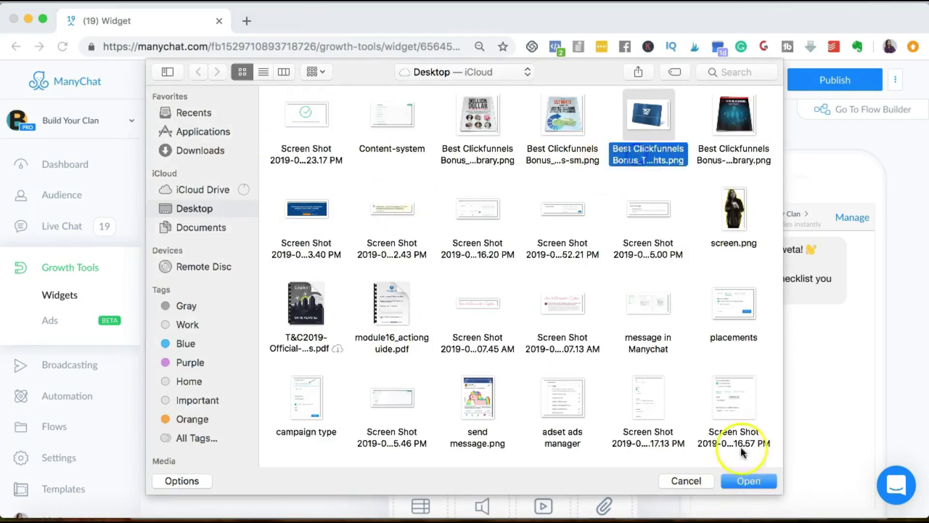
left_click(741, 477)
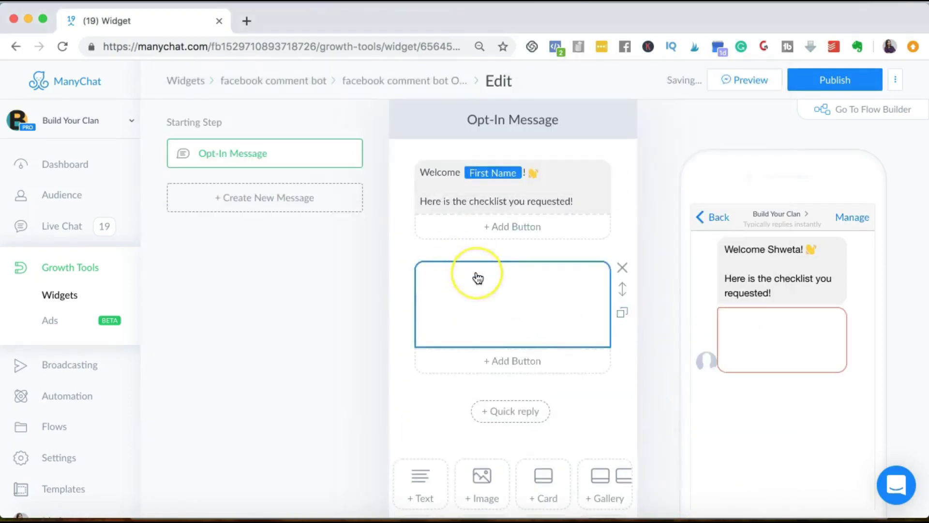
scroll(476, 276, "down", 3)
scroll(477, 278, "up", 1)
scroll(477, 278, "down", 1)
scroll(477, 278, "up", 3)
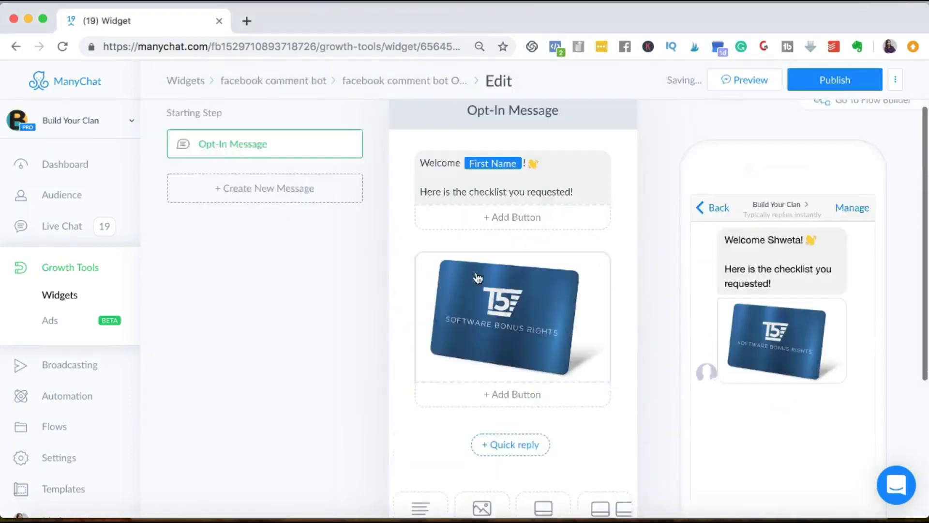
scroll(477, 279, "down", 3)
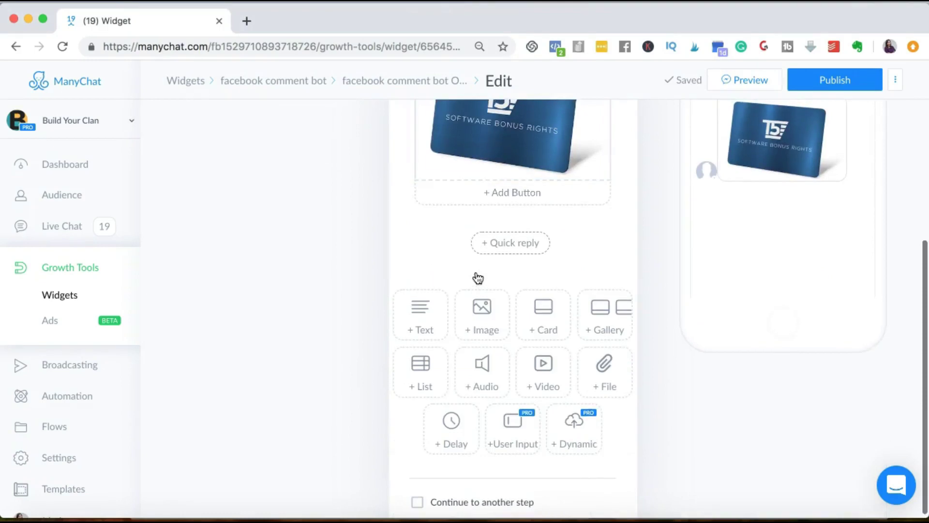
scroll(477, 278, "up", 3)
Step: Publish the updated opt-in message and view its overview
left_click(510, 267)
left_click(832, 80)
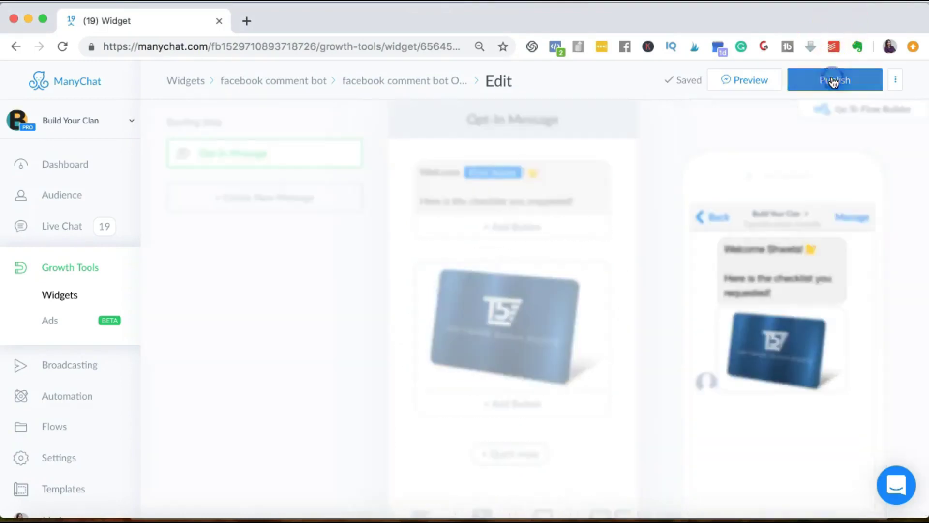
left_click(400, 86)
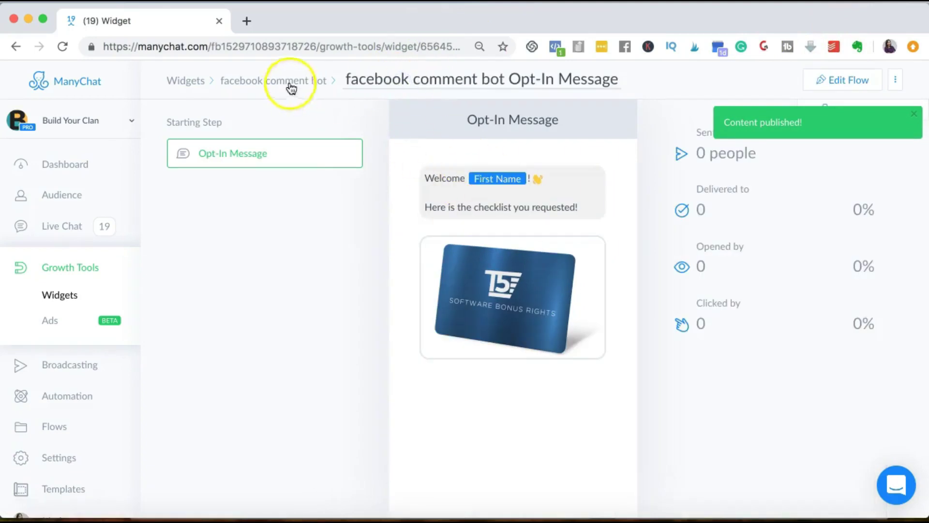
Step: In the widget's Opt-In Actions, add opted-in subscribers to the 'Bots guide' sequence
left_click(280, 84)
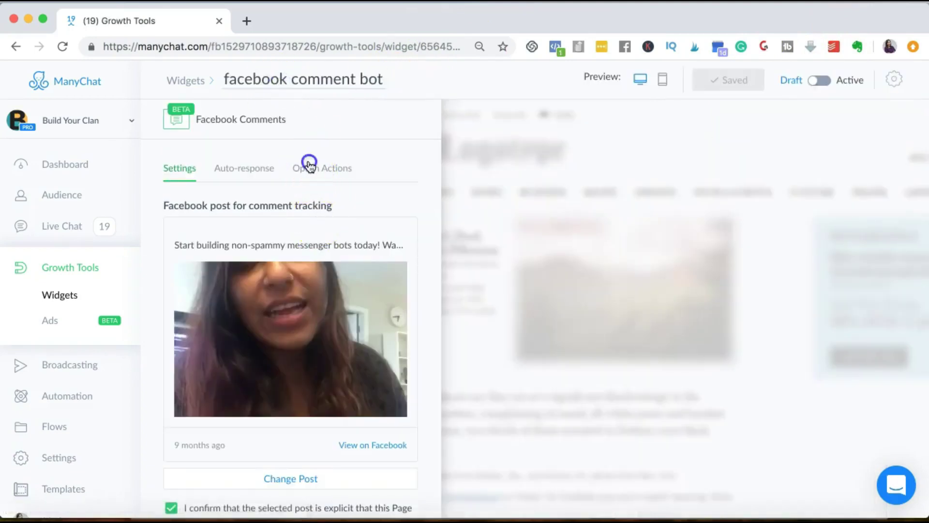
left_click(308, 166)
scroll(336, 293, "down", 3)
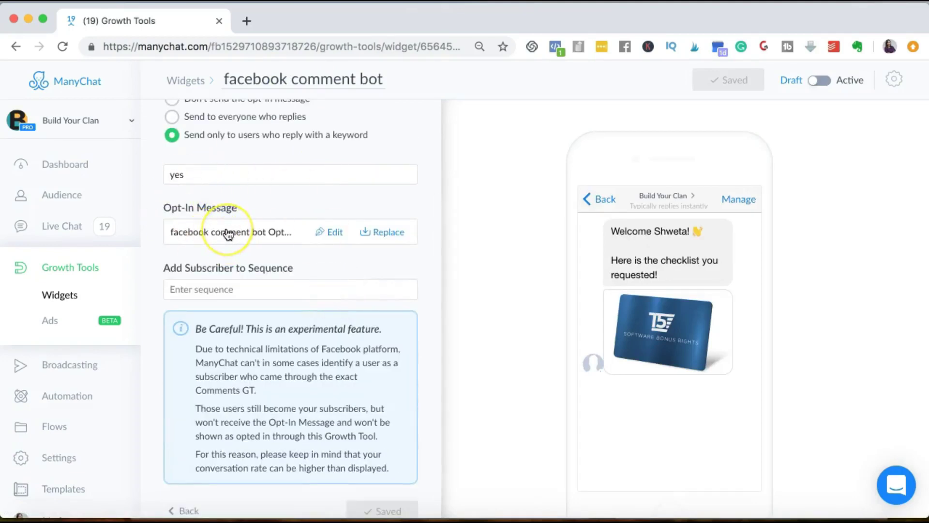
left_click(255, 289)
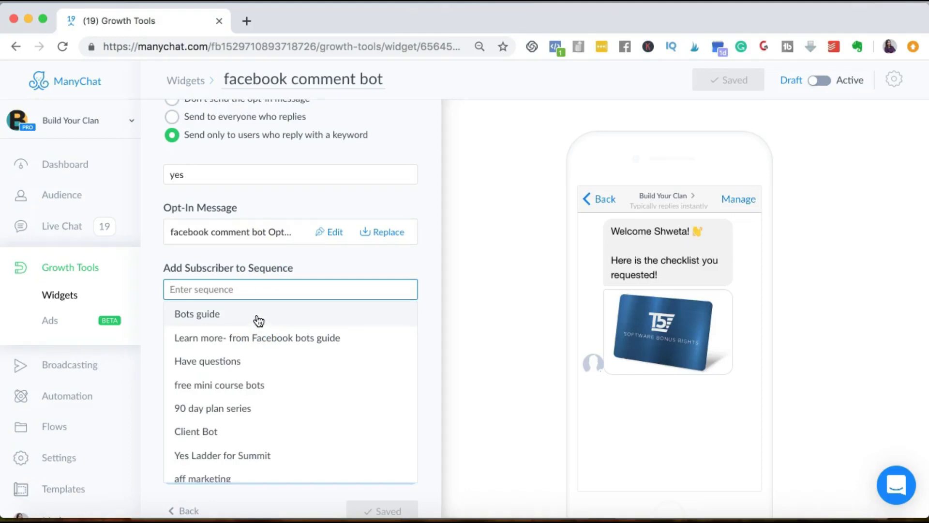
left_click(257, 321)
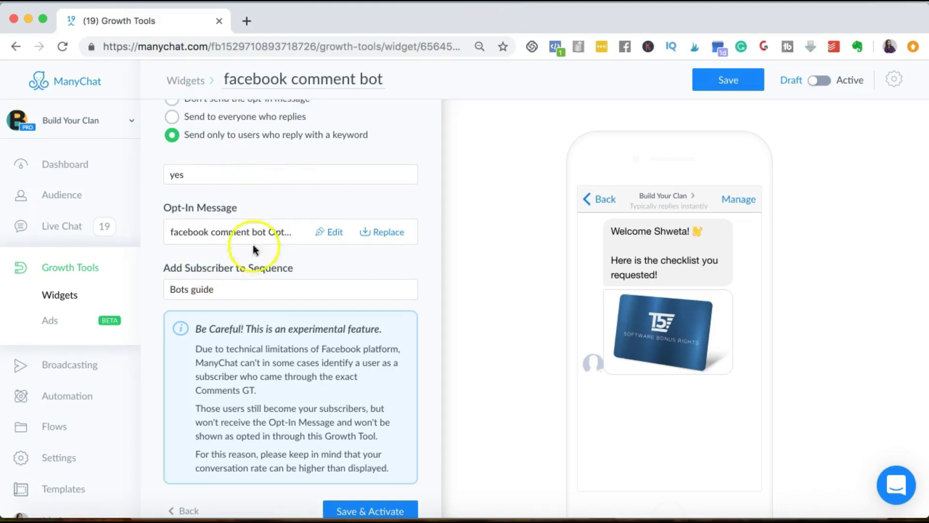
scroll(225, 288, "down", 1)
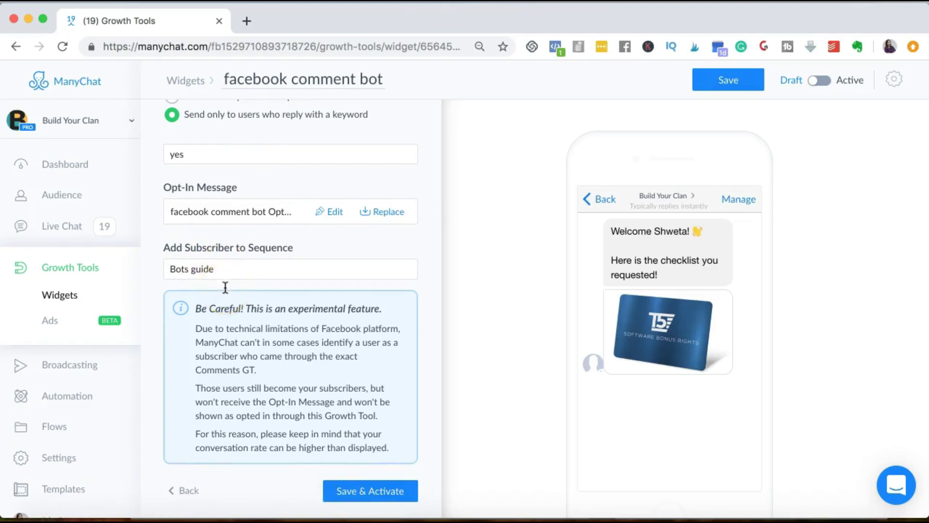
Step: Save the Facebook comment growth tool and switch its status from Draft to Active
left_click(347, 492)
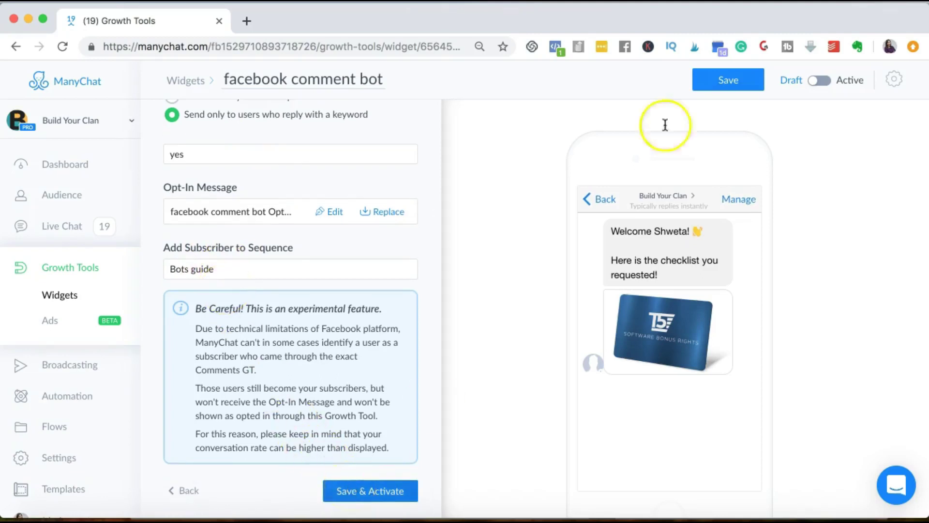
left_click(719, 78)
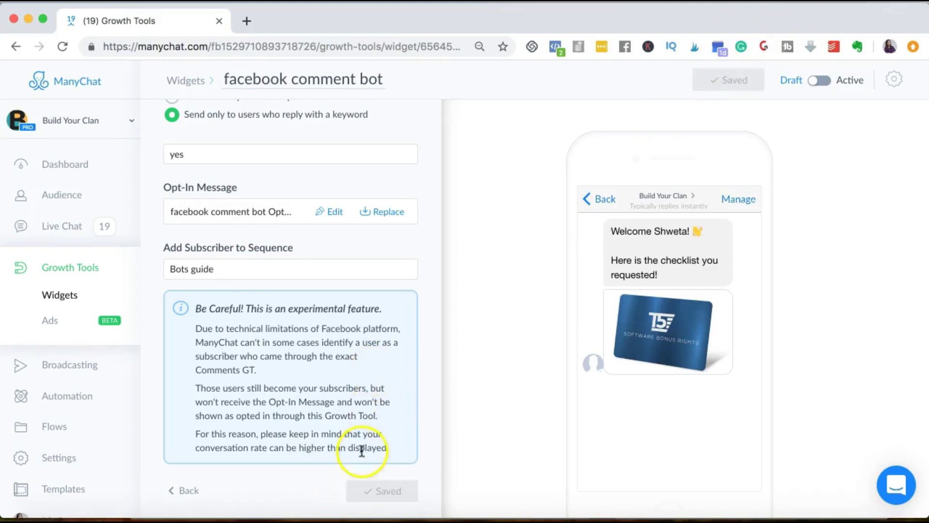
left_click(821, 80)
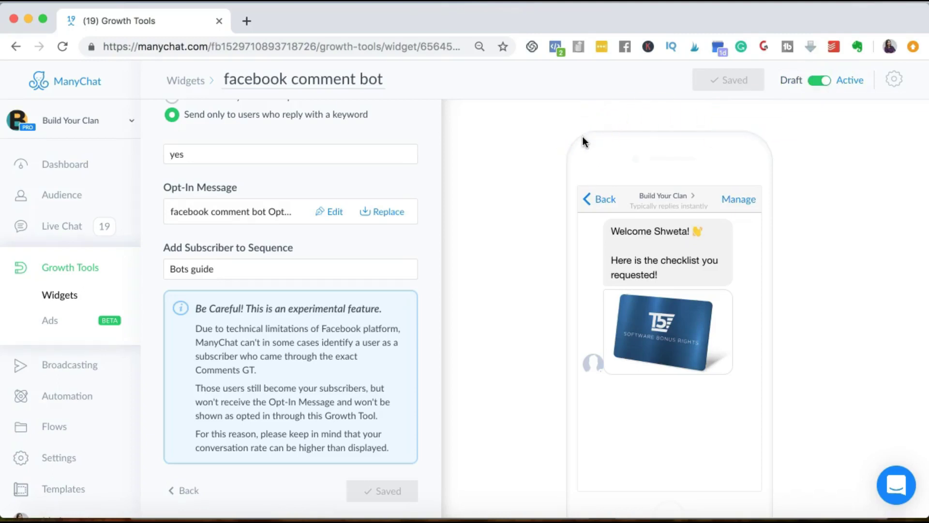
scroll(315, 199, "up", 1)
scroll(220, 167, "up", 3)
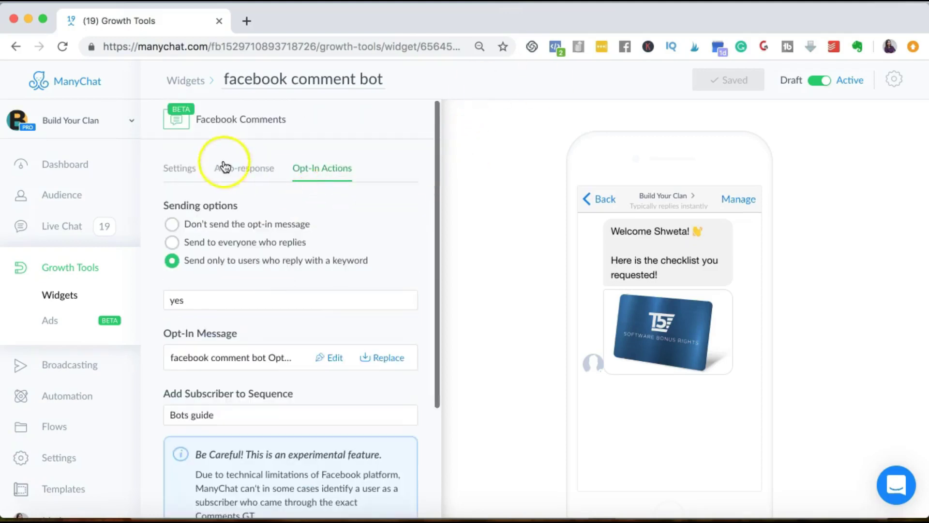
left_click(233, 167)
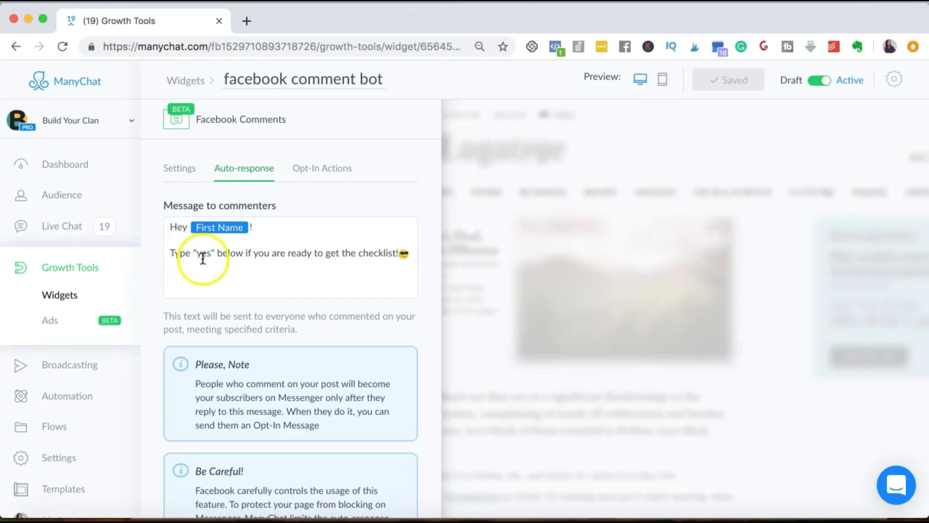
left_click(319, 175)
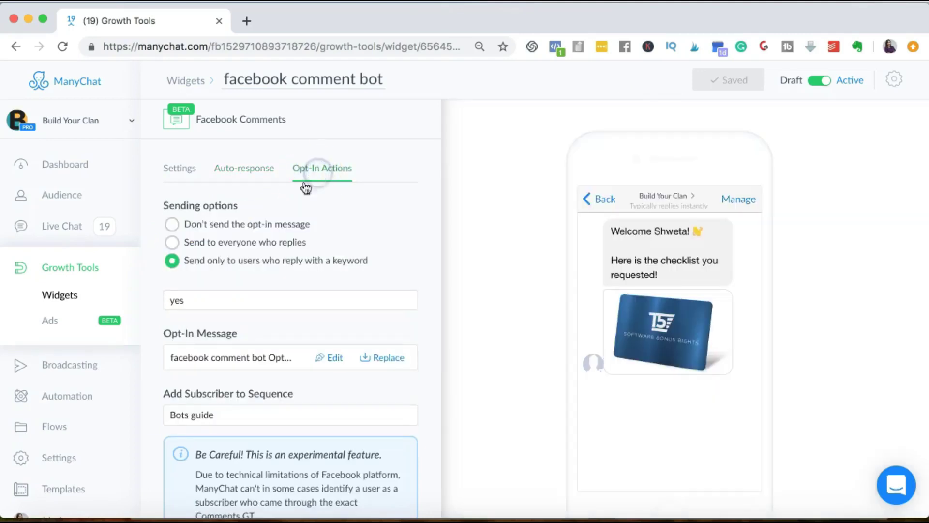
scroll(182, 298, "down", 2)
left_click(322, 314)
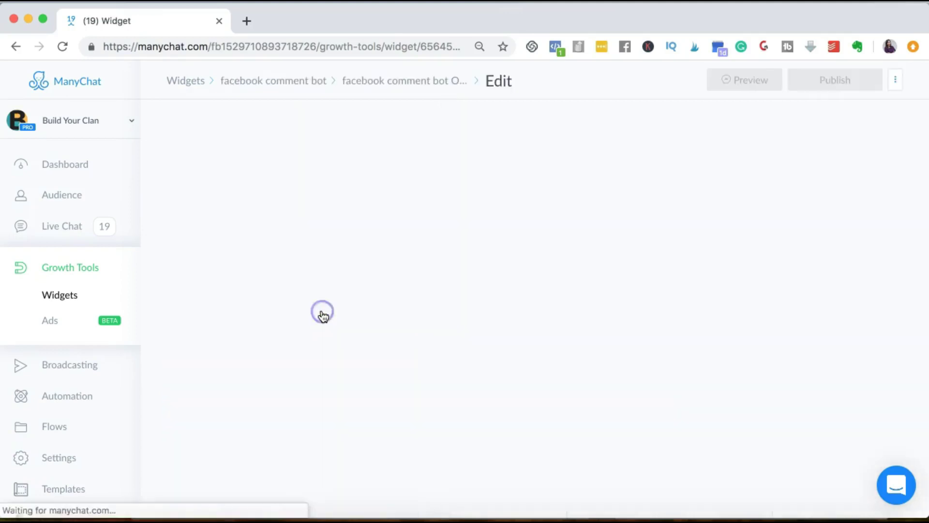
left_click(247, 80)
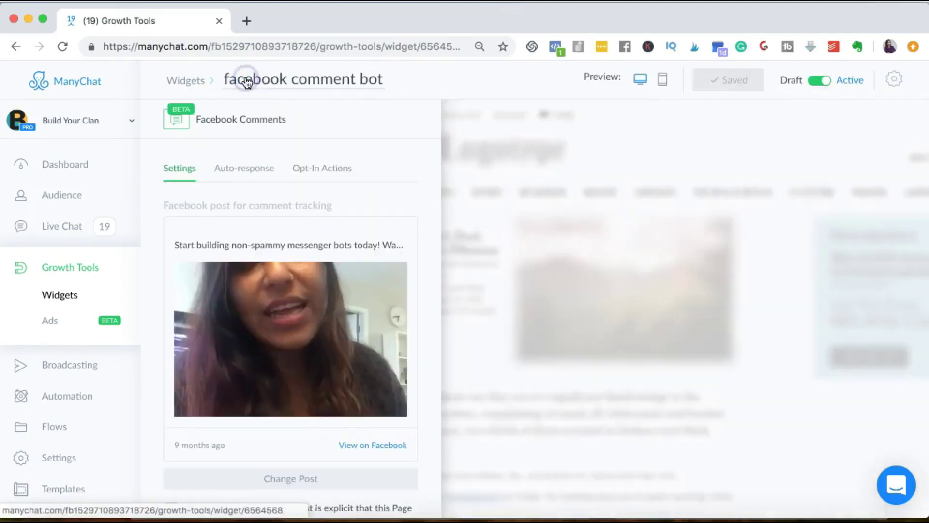
left_click(315, 170)
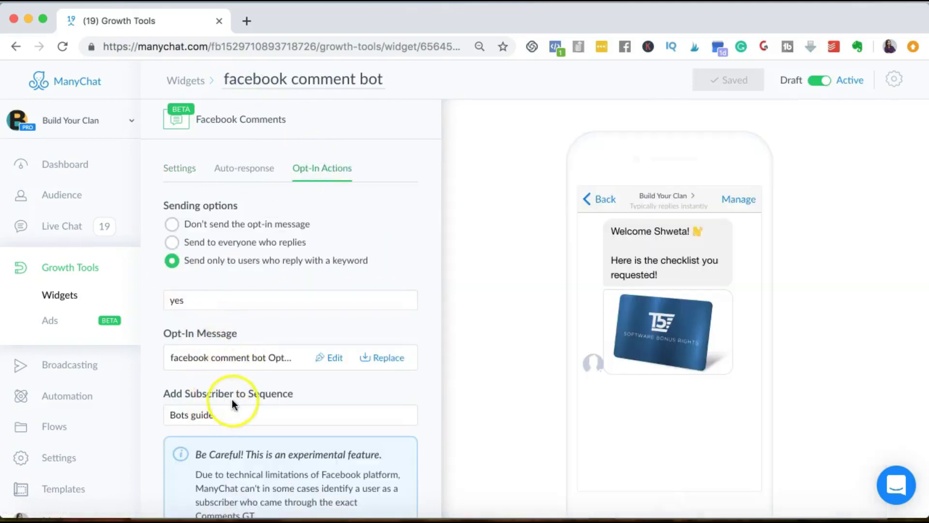
scroll(233, 400, "down", 3)
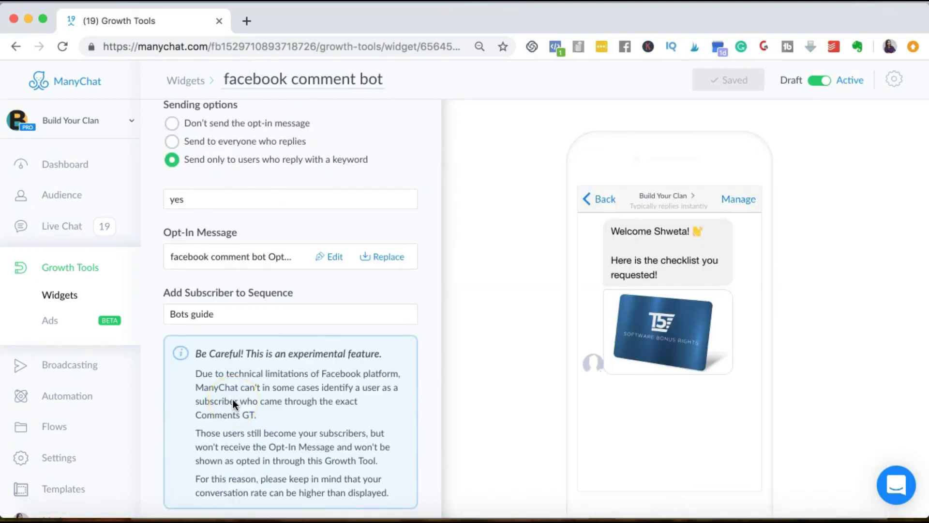
scroll(232, 398, "down", 1)
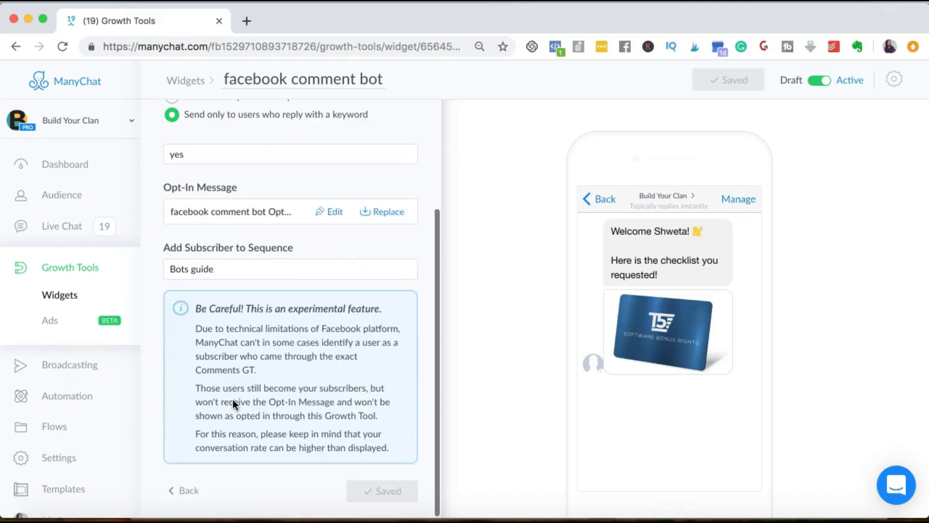